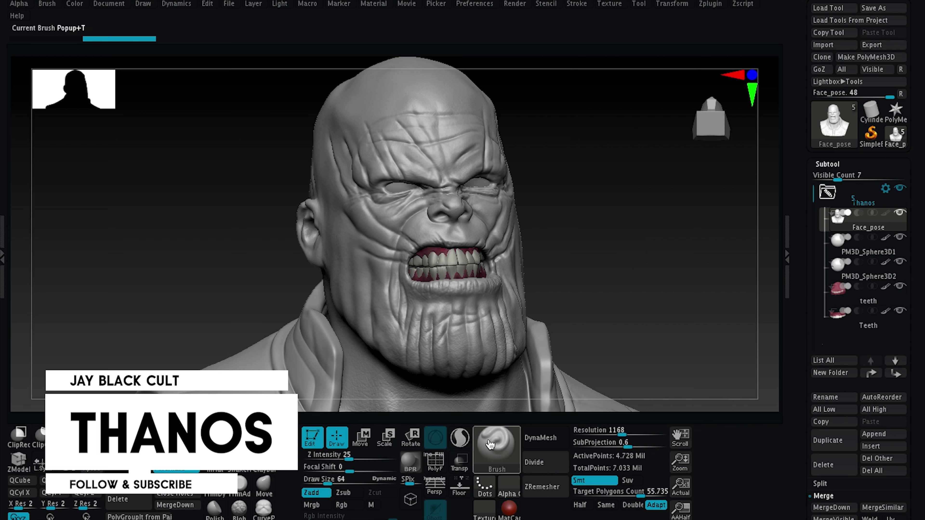
- Set the brush's Draw Size to 182 for working on the side of the face
key("space")
left_click_drag(560, 211, 568, 212)
key("space")
left_click(451, 154)
left_click_drag(688, 292, 488, 262)
key("space")
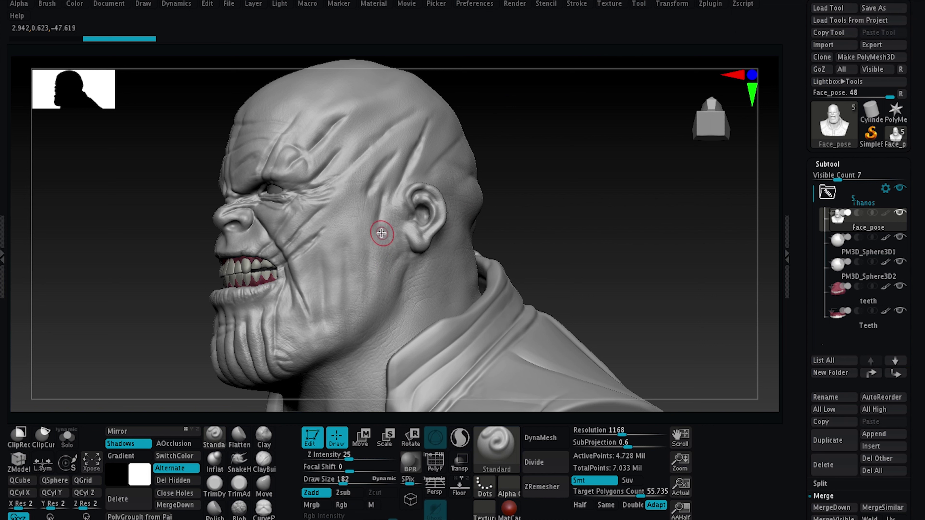
- Paint a mask over the beard area on one cheek and along its jawline
key("ctrl")
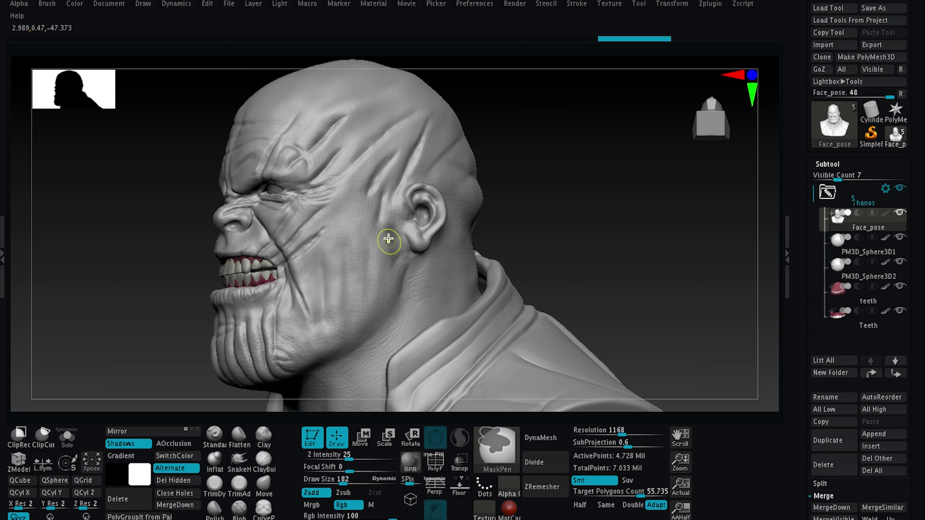
right_click_drag(355, 278, 314, 245)
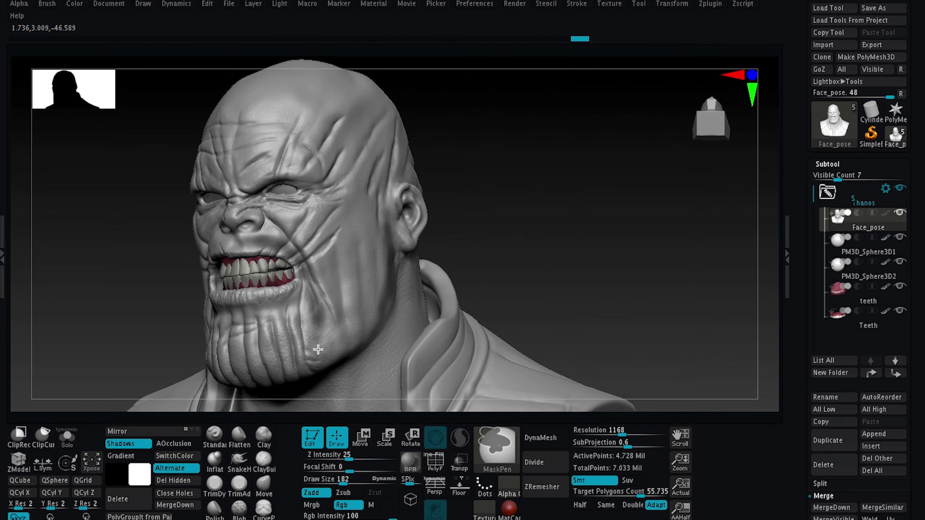
mouse_move(335, 310)
right_mouse_down()
mouse_move(543, 234)
mouse_move(350, 277)
right_mouse_up()
mouse_move(340, 287)
left_mouse_down("ctrl")
mouse_move(375, 255)
mouse_move(397, 260)
mouse_move(291, 322)
left_mouse_up("ctrl")
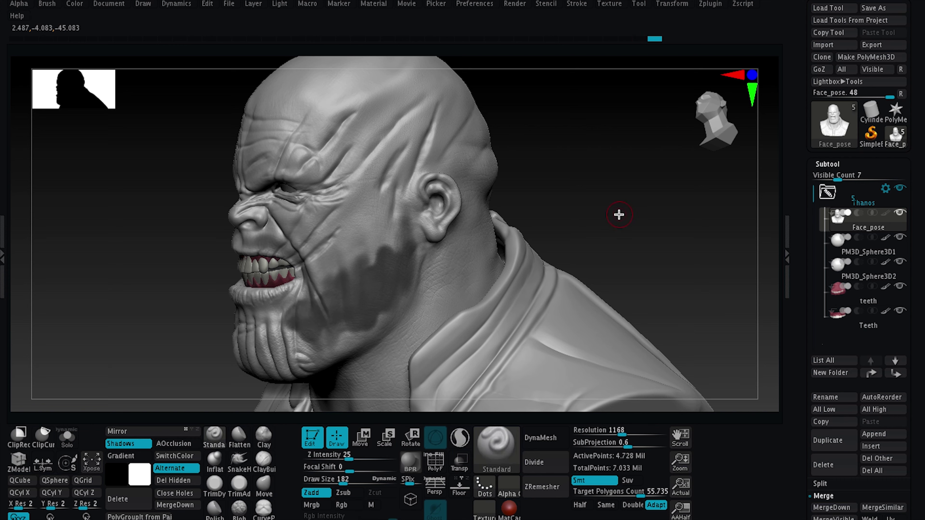
right_click_drag(618, 215, 638, 215)
left_click_drag(404, 294, 346, 343, "ctrl")
right_click_drag(612, 219, 444, 277)
mouse_move(399, 310)
left_mouse_down("ctrl")
mouse_move(326, 351)
mouse_move(298, 346)
left_mouse_up("ctrl")
- Extend the painted mask across the front of the chin and the upper lip area
mouse_move(242, 351)
right_mouse_down()
mouse_move(284, 324)
mouse_move(309, 253)
right_mouse_up()
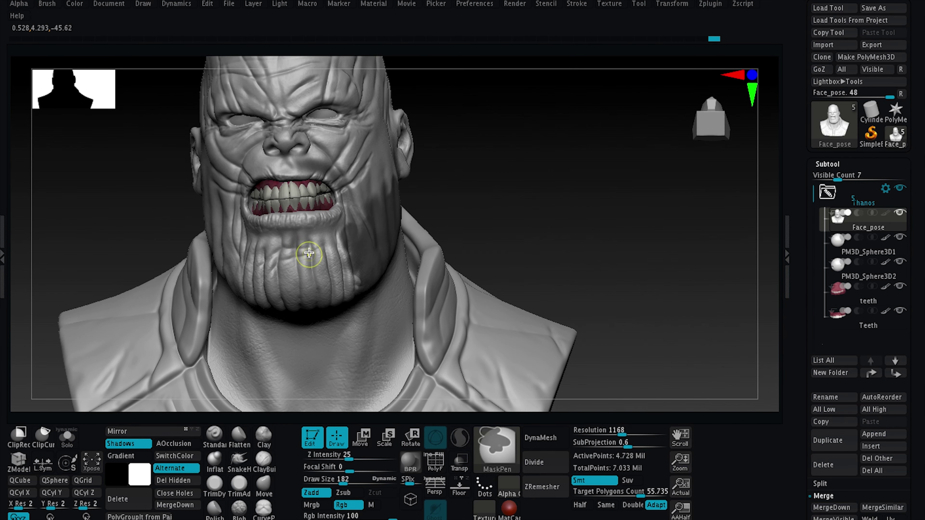
mouse_move(309, 253)
left_mouse_down("ctrl")
mouse_move(302, 291)
mouse_move(357, 284)
left_mouse_up("ctrl")
right_click_drag(480, 162, 255, 175)
mouse_move(255, 175)
left_mouse_down("ctrl")
mouse_move(229, 255)
mouse_move(241, 286)
left_mouse_up("ctrl")
mouse_move(240, 286)
right_mouse_down()
mouse_move(396, 243)
mouse_move(274, 244)
right_mouse_up()
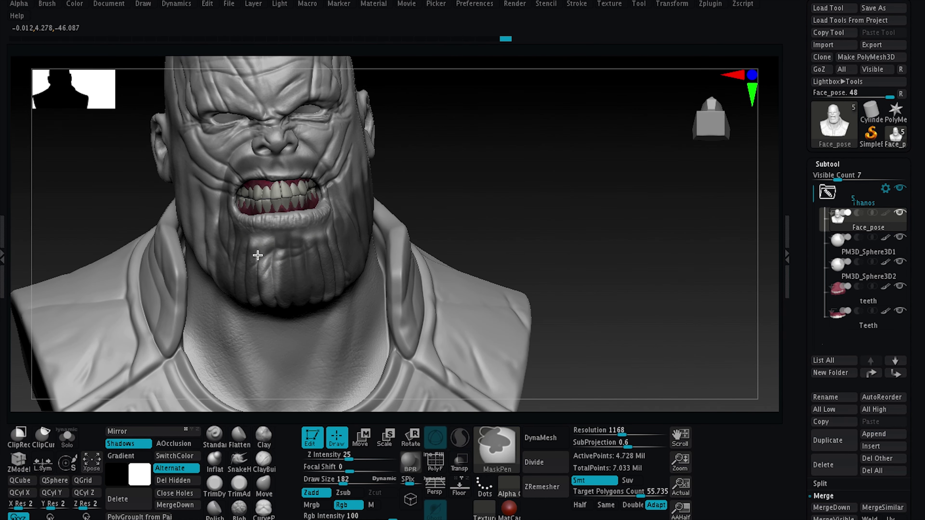
- Complete the beard mask over the rest of the chin, the opposite jaw and the underside of the jawline
left_click_drag(287, 251, 262, 289, "ctrl")
right_click_drag(262, 289, 487, 221)
mouse_move(217, 235)
left_mouse_down("ctrl")
mouse_move(231, 221)
mouse_move(264, 267)
mouse_move(306, 273)
left_mouse_up("ctrl")
mouse_move(306, 272)
right_mouse_down()
mouse_move(471, 247)
mouse_move(275, 285)
mouse_move(510, 233)
right_mouse_up()
mouse_move(309, 265)
left_mouse_down("ctrl")
mouse_move(361, 392)
mouse_move(322, 266)
mouse_move(341, 296)
left_mouse_up("ctrl")
mouse_move(524, 299)
right_mouse_down()
mouse_move(530, 272)
mouse_move(395, 320)
right_mouse_up()
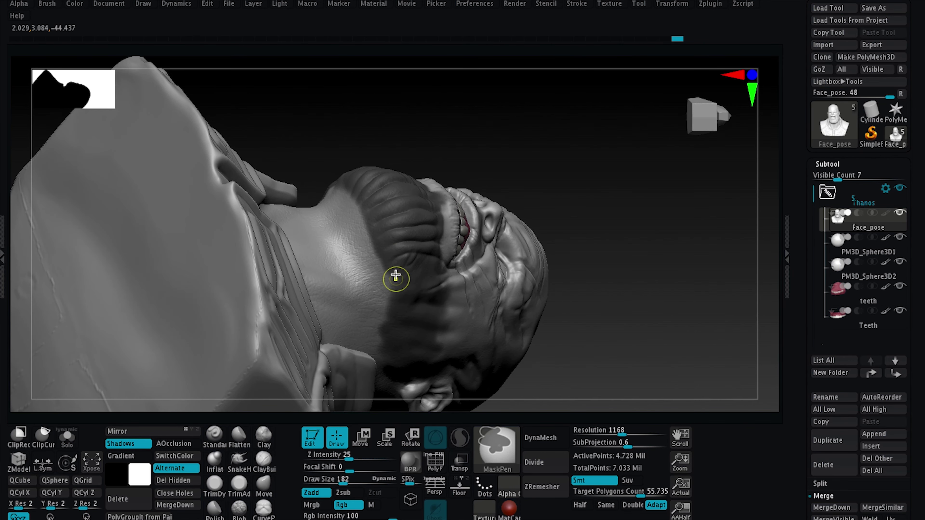
mouse_move(603, 215)
right_mouse_down()
mouse_move(530, 145)
mouse_move(599, 126)
mouse_move(563, 279)
mouse_move(553, 248)
mouse_move(604, 262)
mouse_move(632, 216)
mouse_move(423, 204)
right_mouse_up()
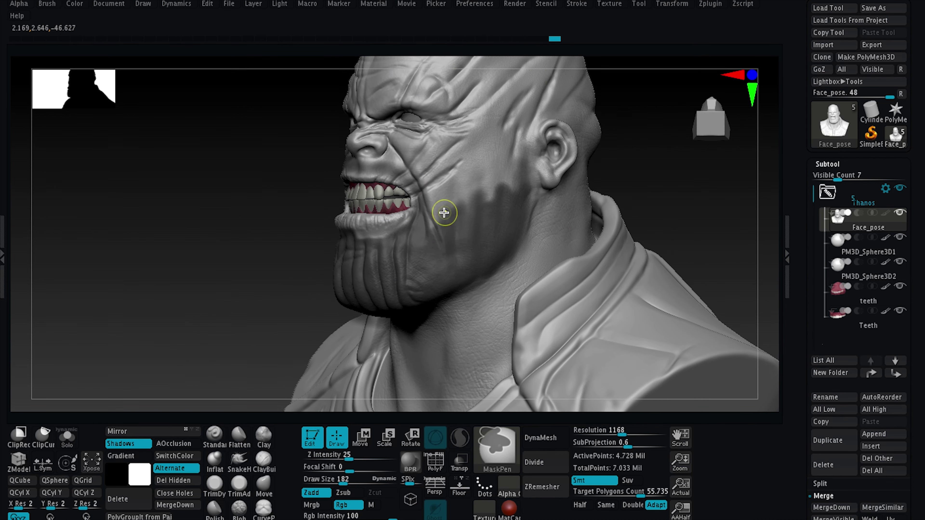
right_click_drag(258, 252, 284, 252, "shift")
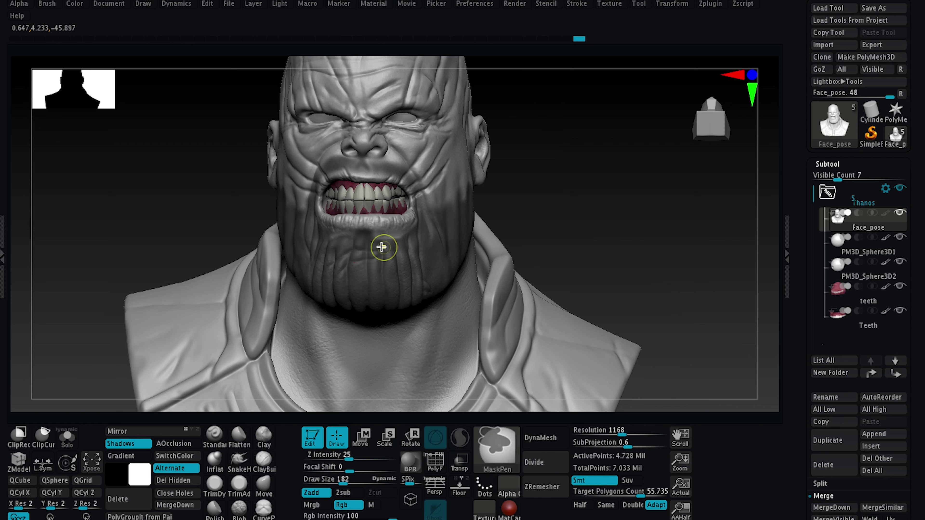
mouse_move(565, 182)
left_mouse_down()
mouse_move(596, 235)
mouse_move(592, 199)
left_mouse_up()
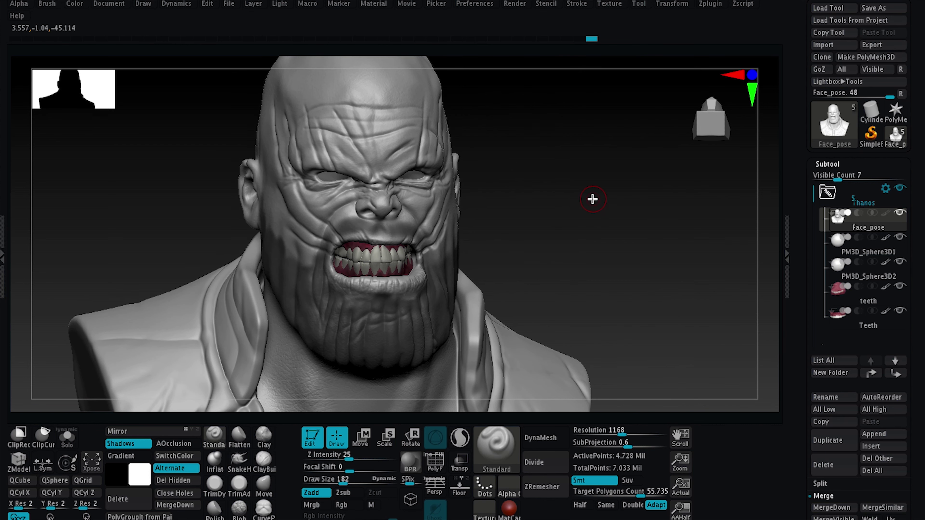
- Generate a FiberMesh preview on the masked beard area and accept the note about single-sided fibers
left_click(827, 163)
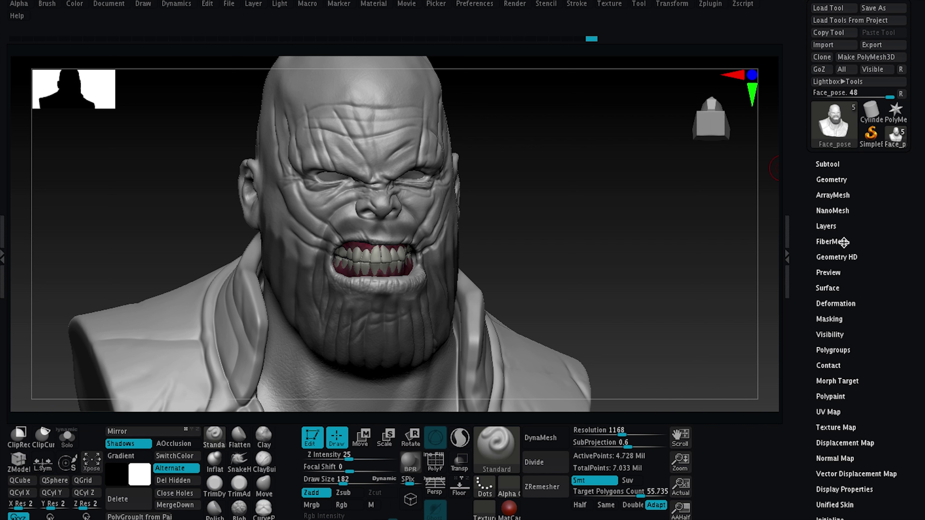
left_click(832, 242)
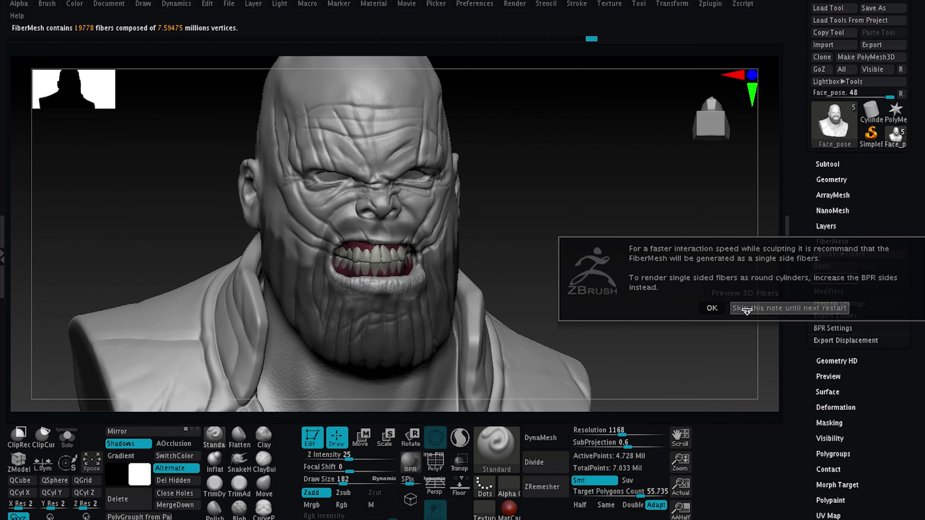
left_click(712, 308)
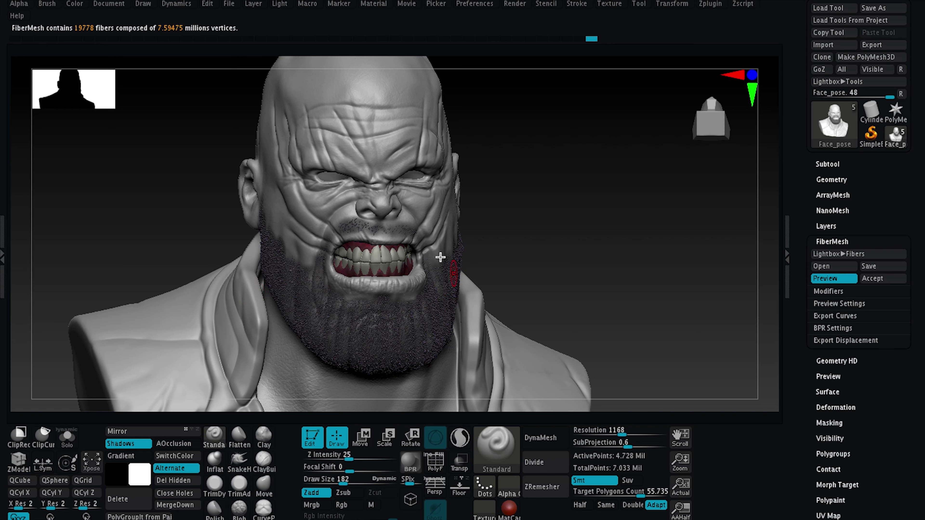
mouse_move(564, 306)
left_mouse_down()
mouse_move(646, 262)
mouse_move(690, 260)
mouse_move(651, 264)
left_mouse_up()
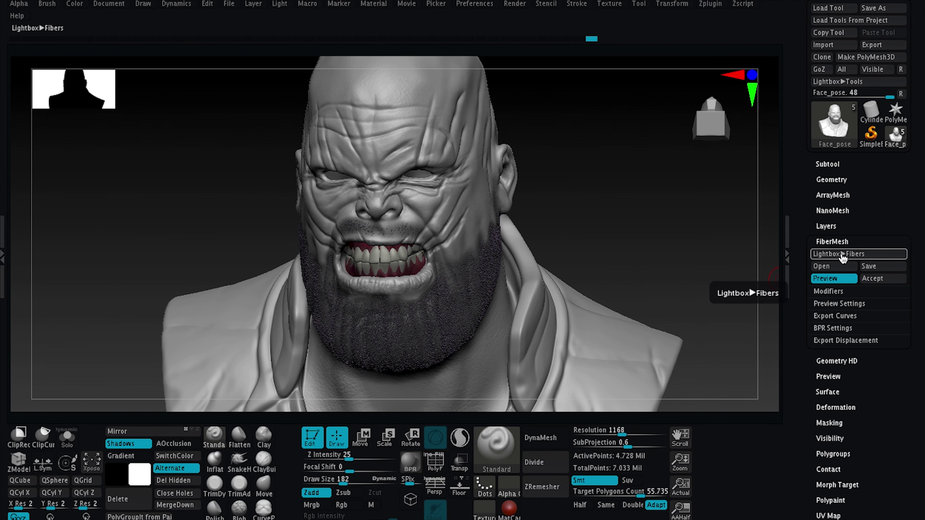
- Try the Fibers160 and Fibers435 presets from the fiber library on the beard
left_click(842, 257)
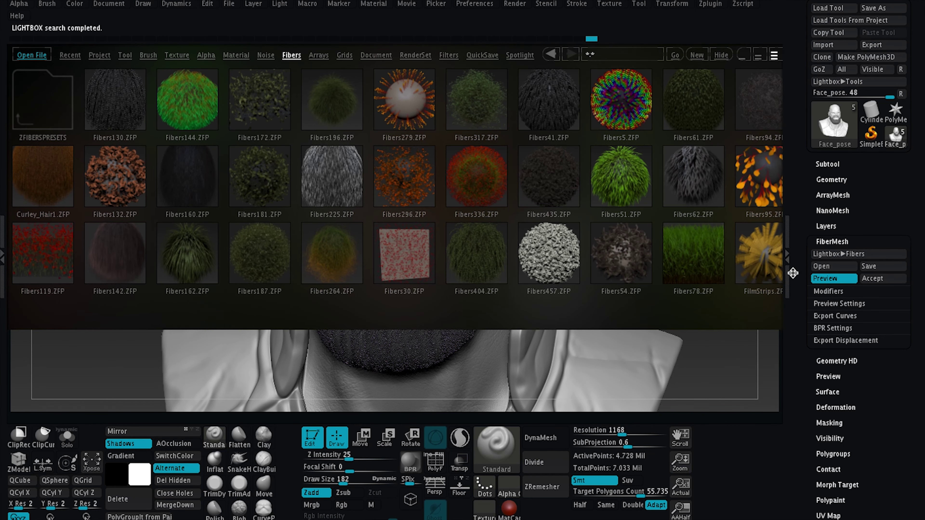
left_click_drag(650, 307, 540, 309)
scroll(540, 308, "down", 2)
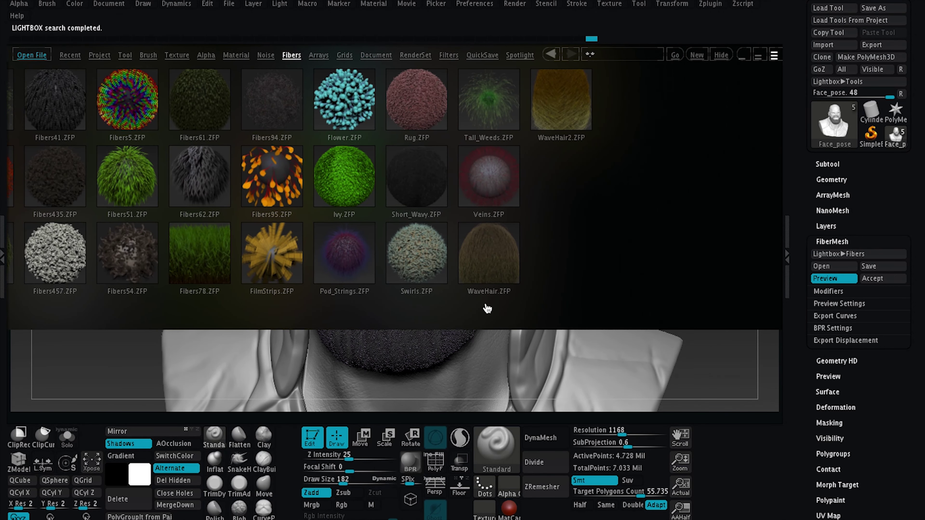
scroll(487, 309, "up", 7)
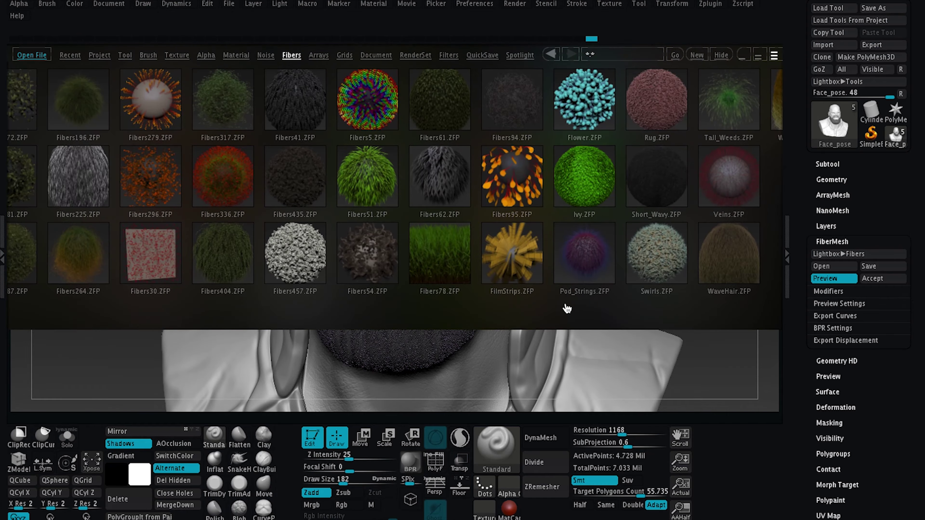
double_click(209, 196)
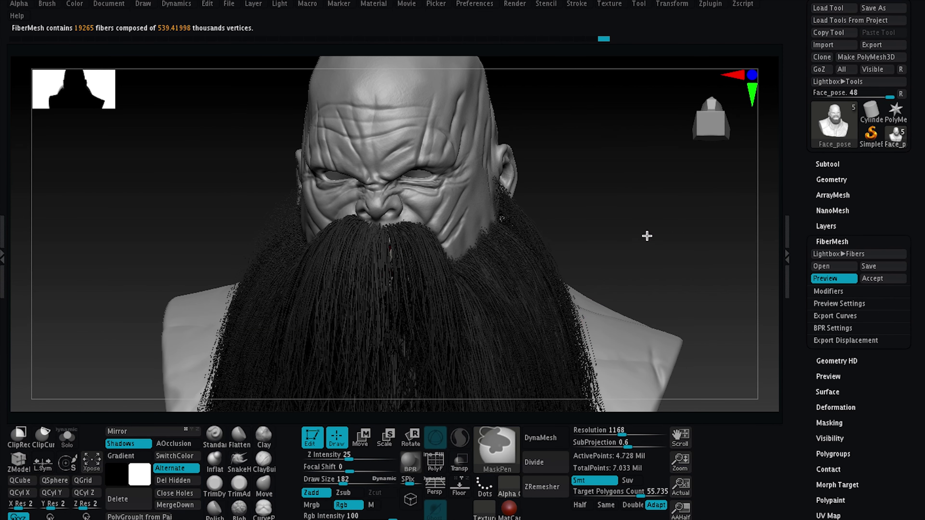
mouse_move(647, 236)
right_mouse_down("ctrl")
mouse_move(570, 256)
mouse_move(574, 235)
mouse_move(574, 246)
mouse_move(608, 246)
right_mouse_up("ctrl")
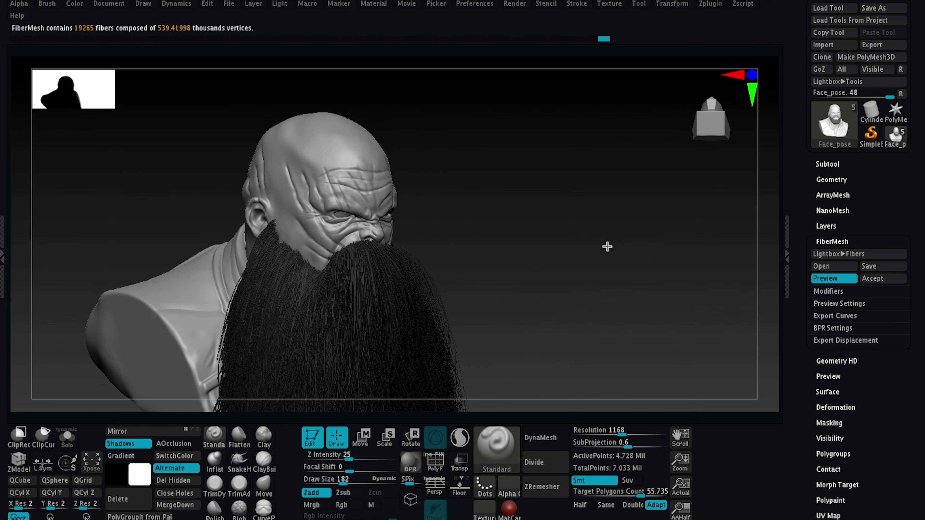
left_click_drag(606, 246, 682, 225)
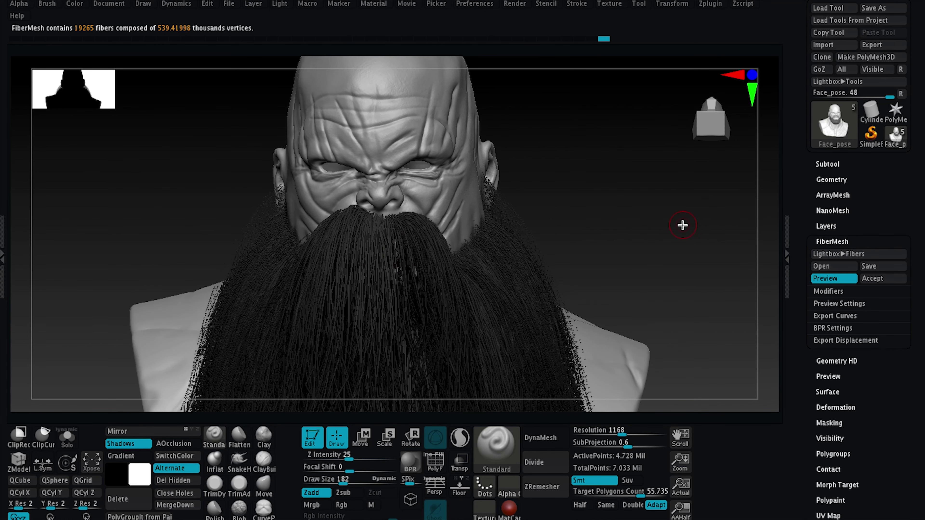
left_click(837, 254)
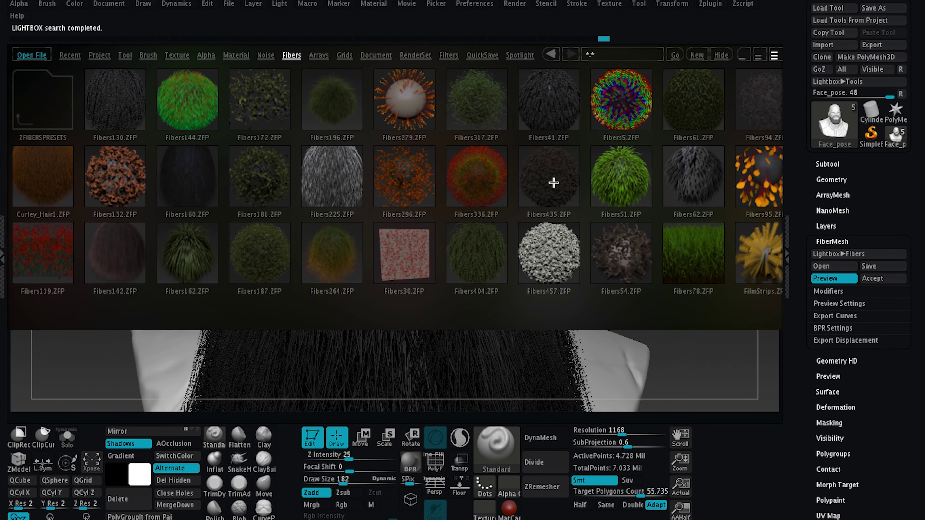
double_click(553, 182)
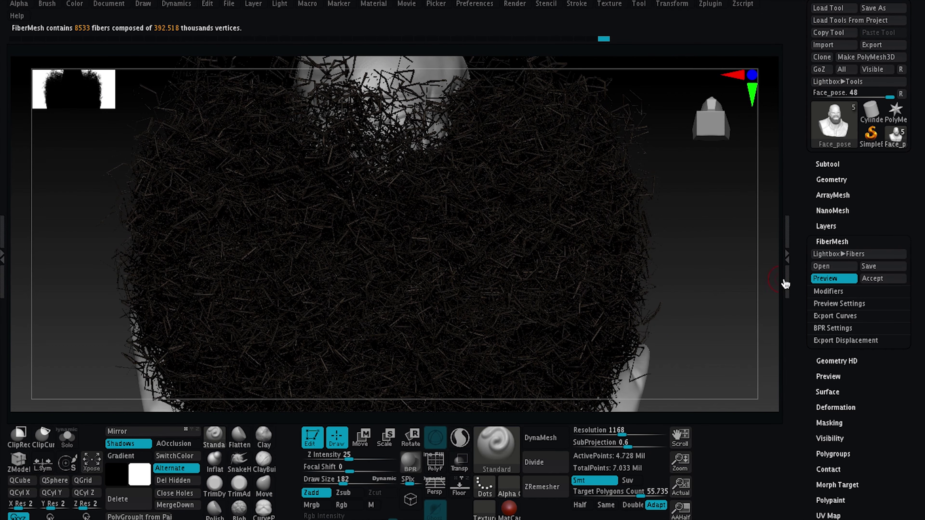
- Try the Fibers51 preset on the beard and check it with a BPR render
key("comma")
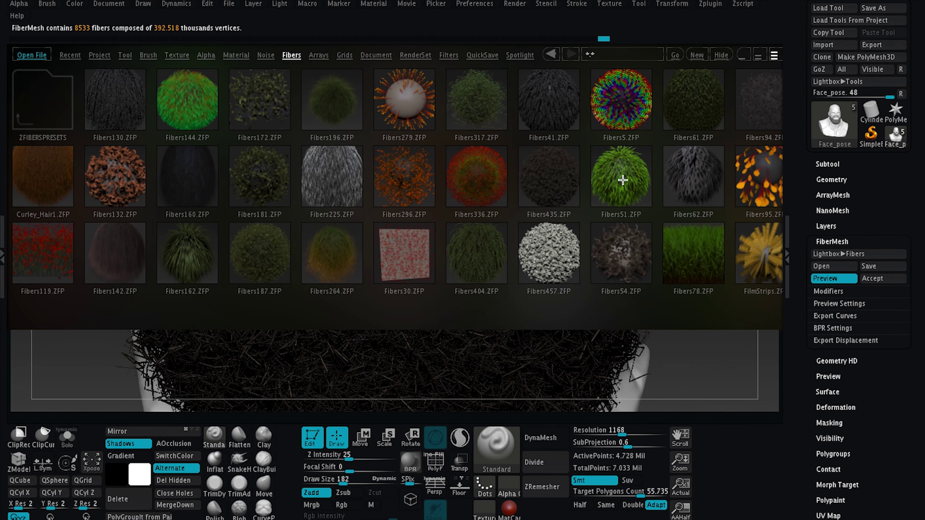
double_click(646, 275)
left_click_drag(614, 247, 690, 227)
left_click_drag(650, 252, 623, 268)
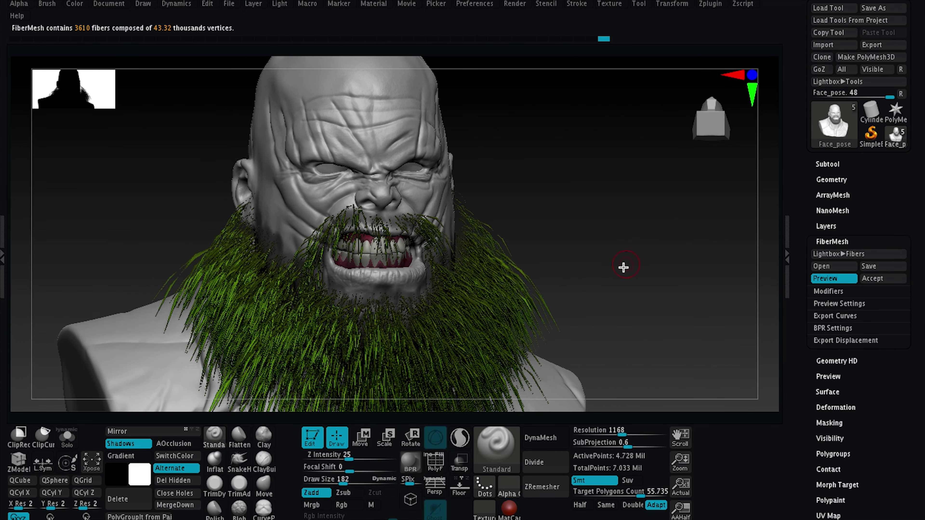
left_click(411, 463)
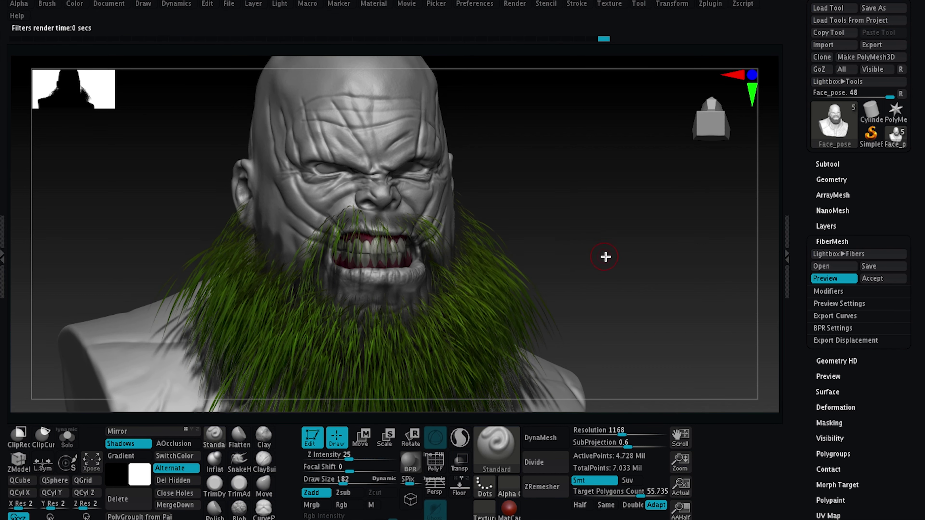
left_click_drag(644, 260, 634, 260)
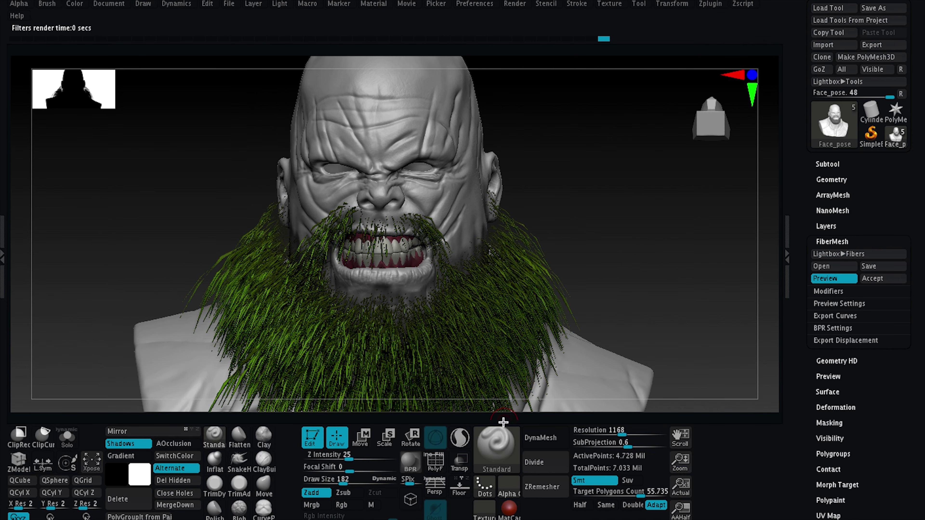
- Load the Veins preset from the fiber library onto the masked beard area
left_click(826, 254)
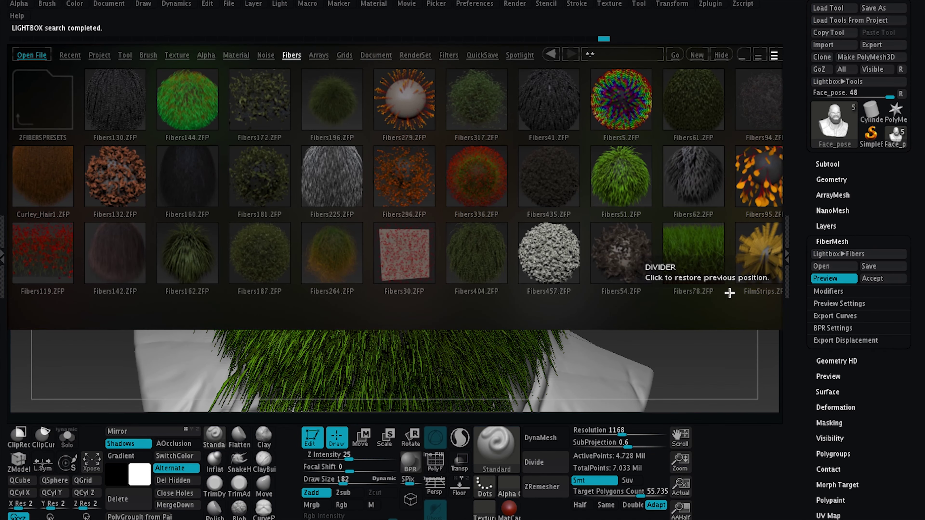
left_click_drag(716, 306, 531, 296)
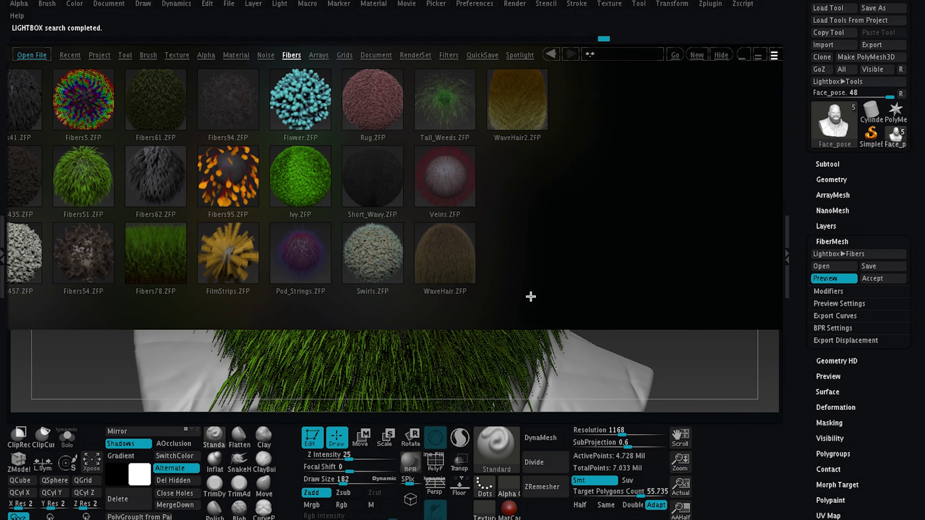
left_click(454, 177)
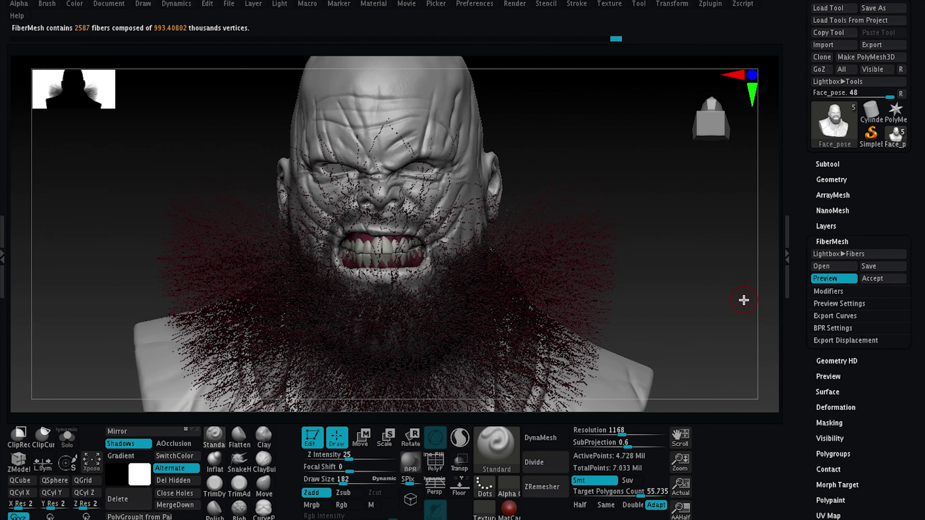
left_click_drag(743, 299, 663, 274)
left_click_drag(174, 208, 456, 230)
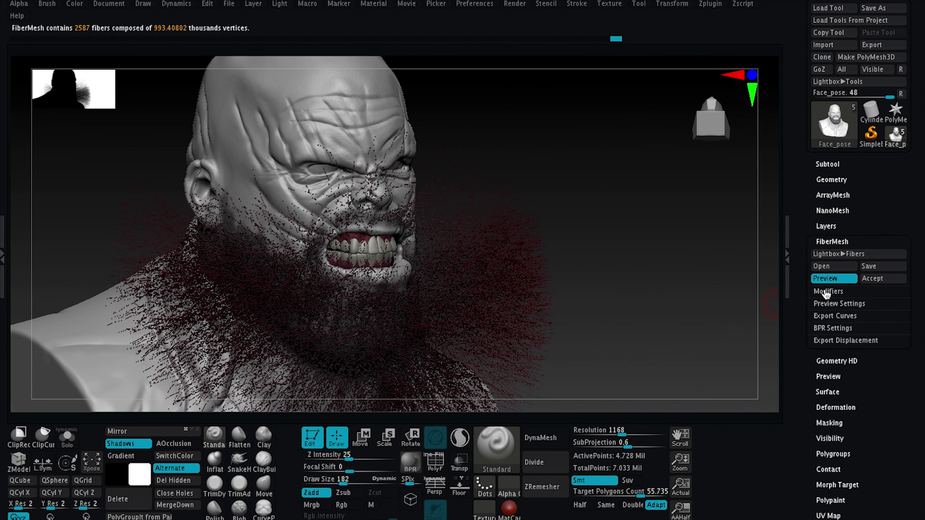
- Set the beard fibers' Gravity to 0.27472 in the FiberMesh modifiers and check the beard with a BPR render
left_click(832, 293)
left_click_drag(800, 353, 799, 256)
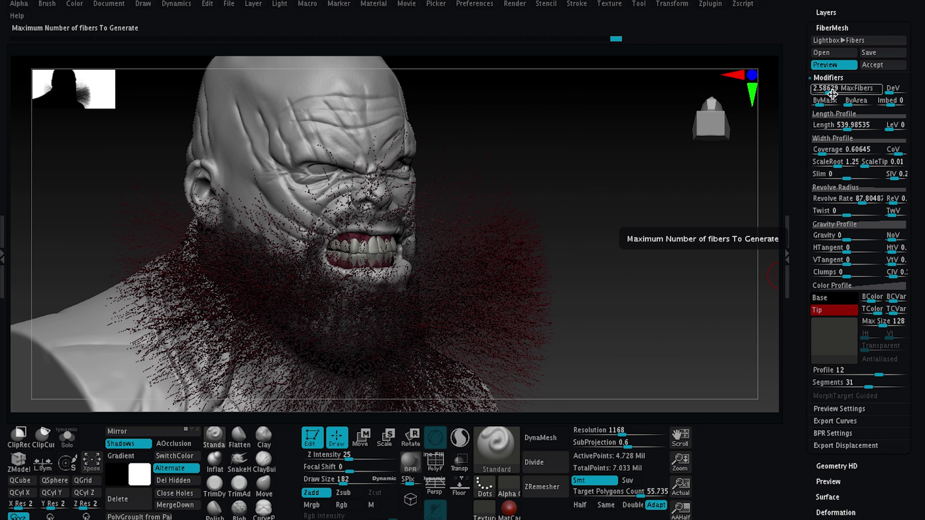
left_click(855, 114)
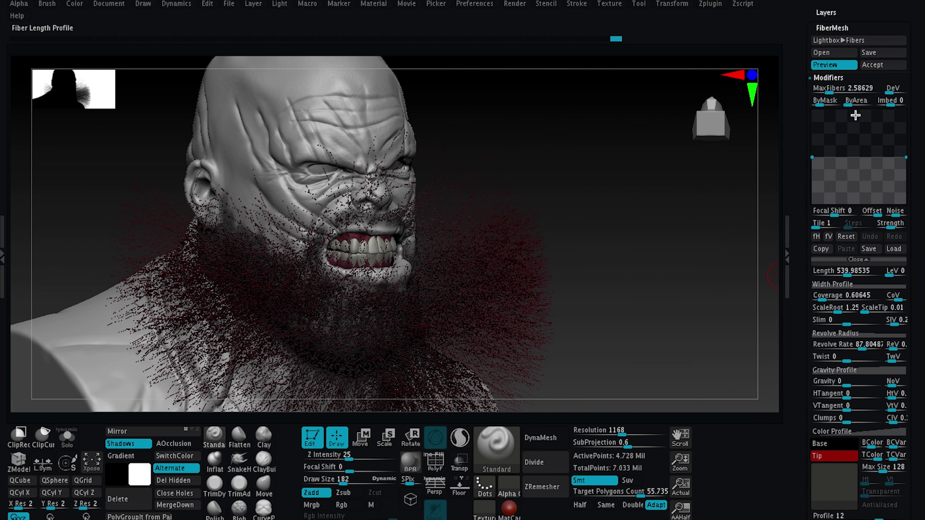
left_click(857, 260)
left_click(852, 140)
left_click(857, 285)
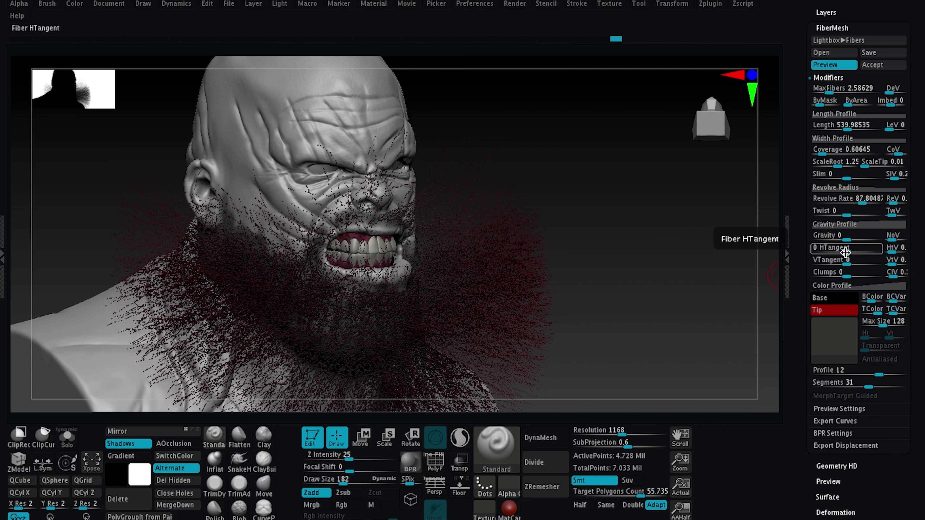
left_click_drag(850, 239, 856, 241)
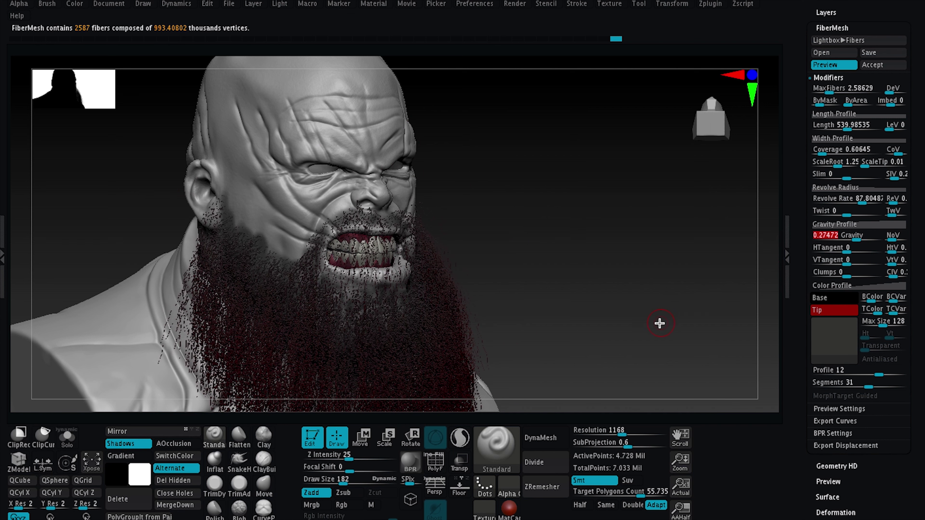
left_click(409, 469)
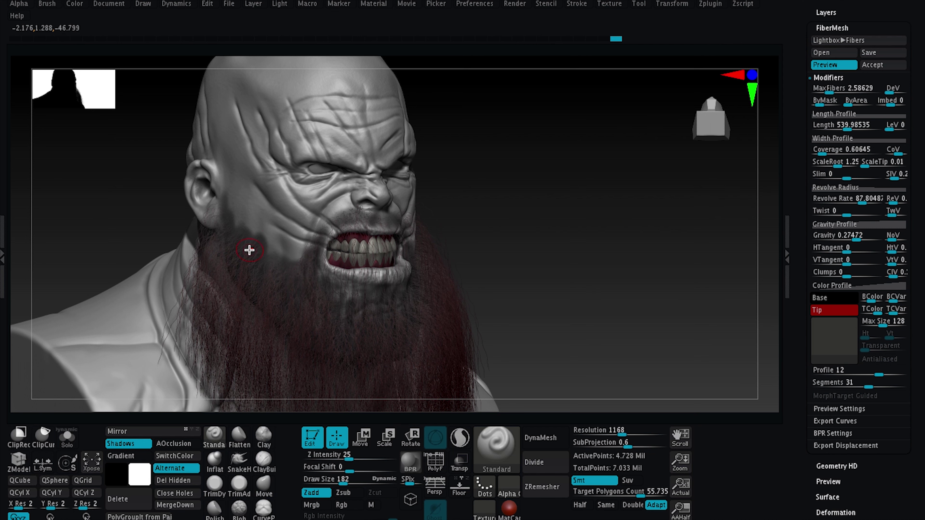
- Turn off the mask display on the Thanos head while keeping the fiber preview active
left_click_drag(616, 252, 554, 247)
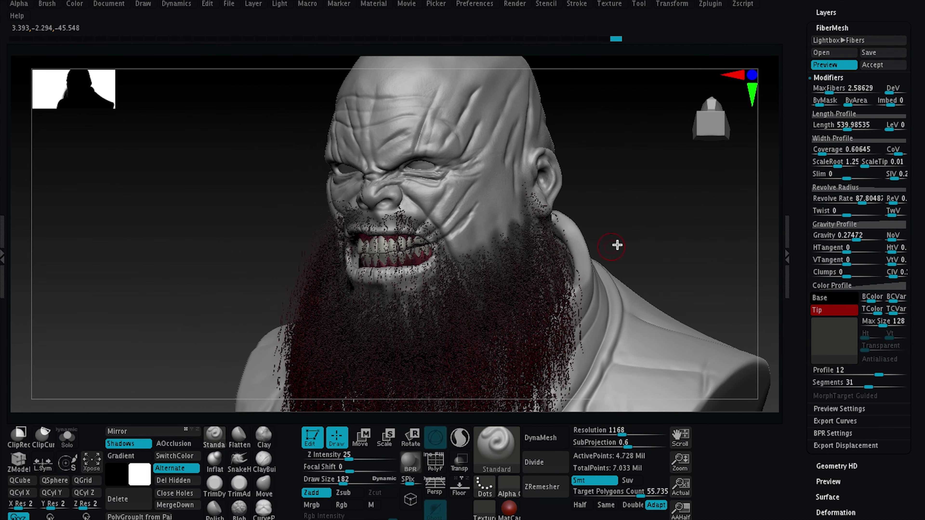
left_click_drag(647, 230, 688, 233)
left_click(831, 28)
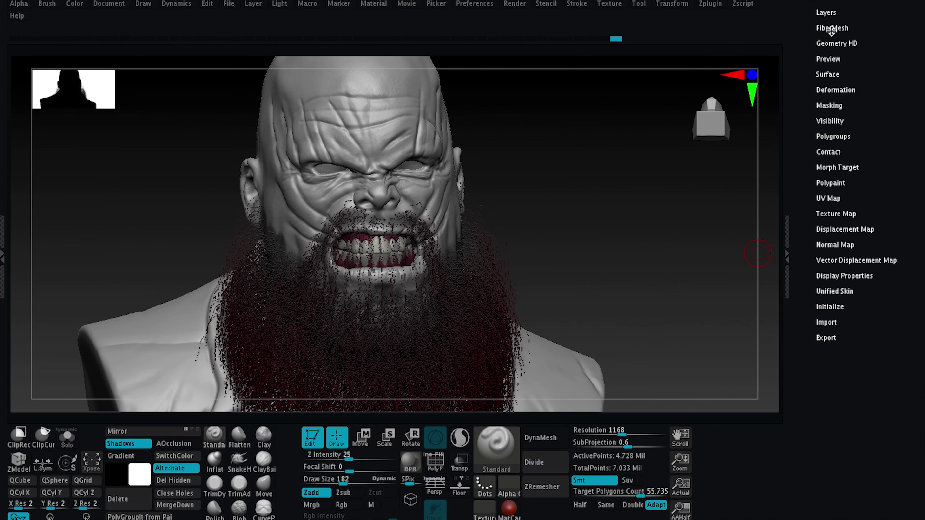
left_click(827, 106)
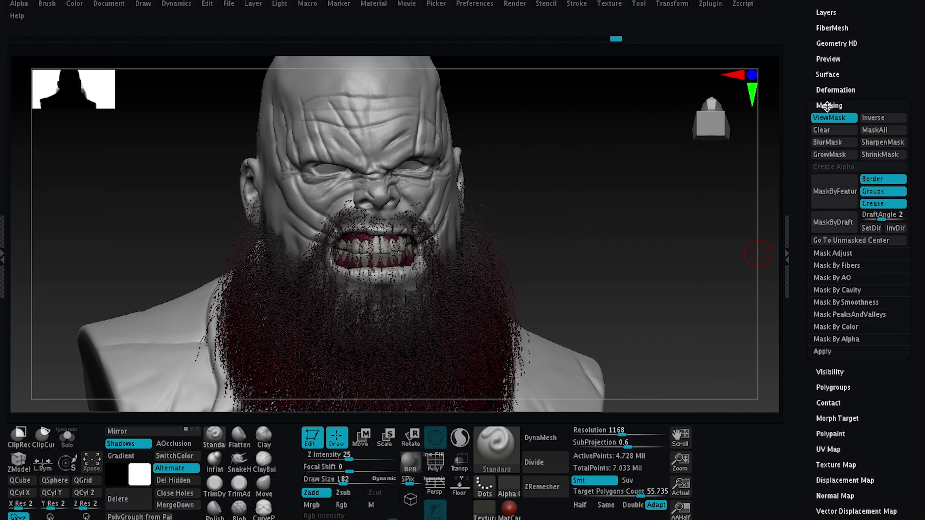
left_click(837, 119)
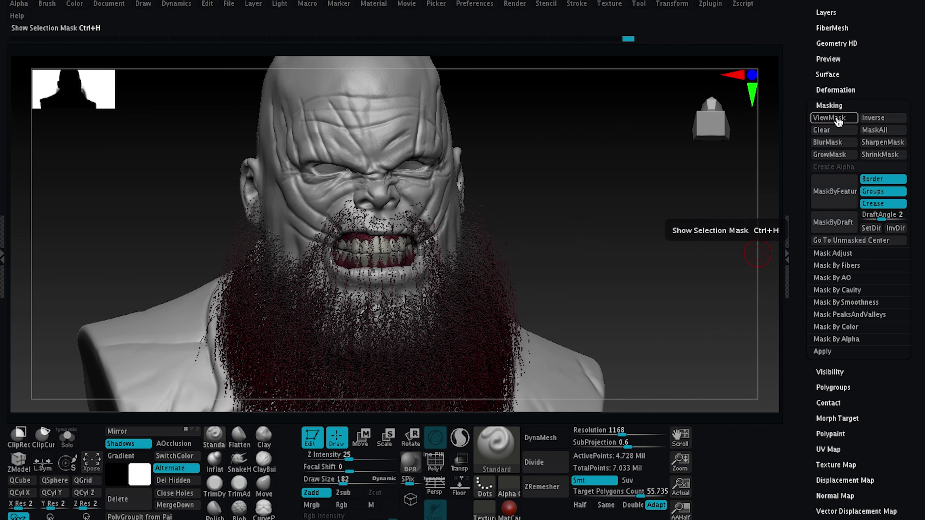
left_click(829, 105)
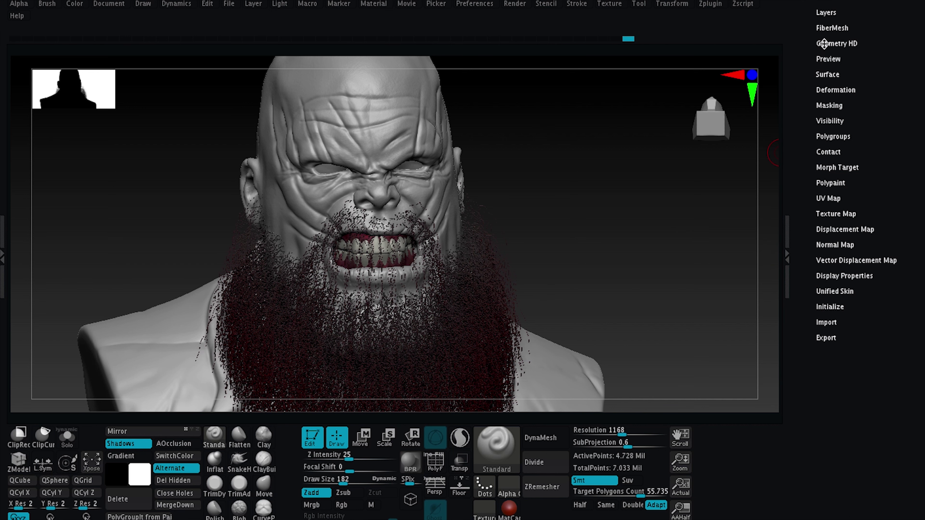
- Set the beard fibers' MaxFibers to 17.66897 and Length to 146.70233 in the FiberMesh modifiers
left_click(826, 30)
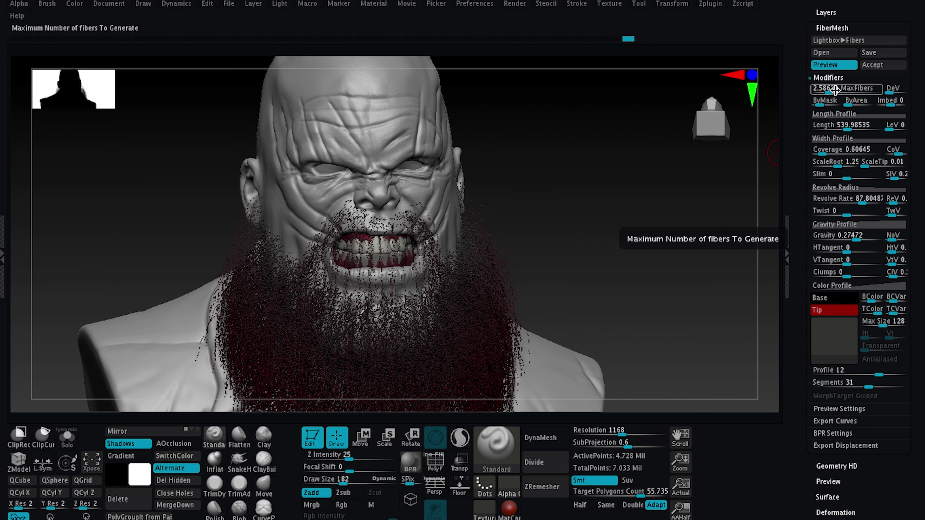
left_click_drag(833, 91, 836, 90)
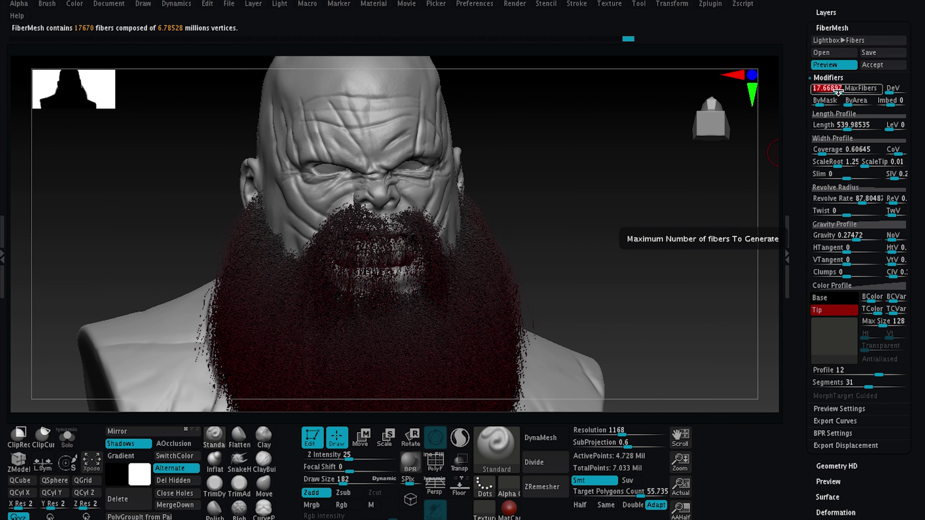
left_click_drag(657, 231, 661, 197)
left_click_drag(847, 126, 838, 129)
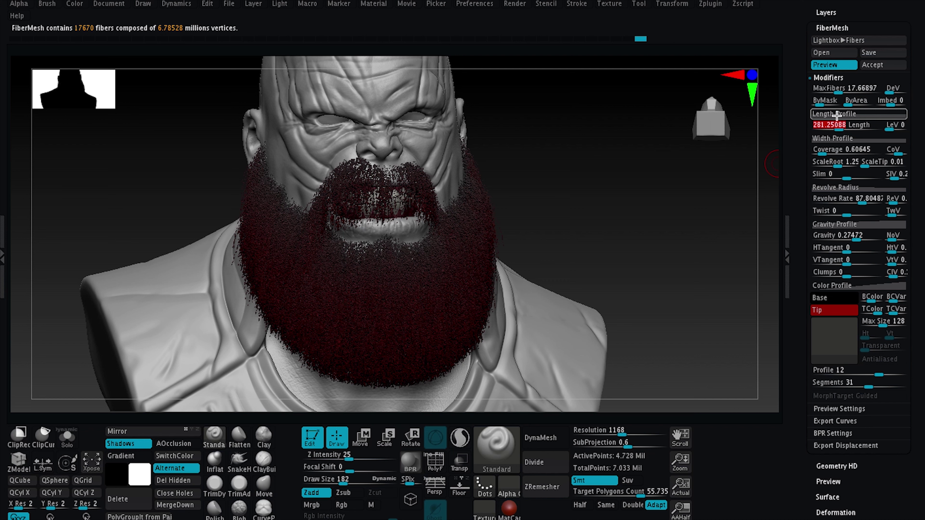
left_click_drag(836, 126, 832, 128)
- Set the beard fibers' Gravity to 0.16483 and check the shorter beard with a BPR render
left_click_drag(634, 198, 590, 215)
right_click_drag(694, 260, 674, 192, "ctrl")
mouse_move(673, 192)
left_mouse_down()
mouse_move(641, 213)
mouse_move(665, 208)
left_mouse_up()
right_click_drag(653, 218, 637, 243, "alt")
left_click(859, 238)
left_click_drag(860, 237, 852, 237)
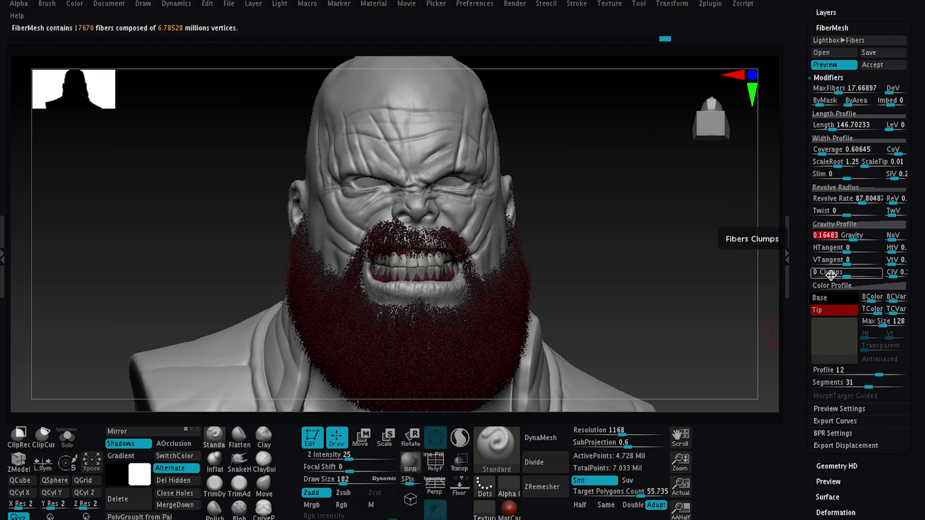
key("shift+r")
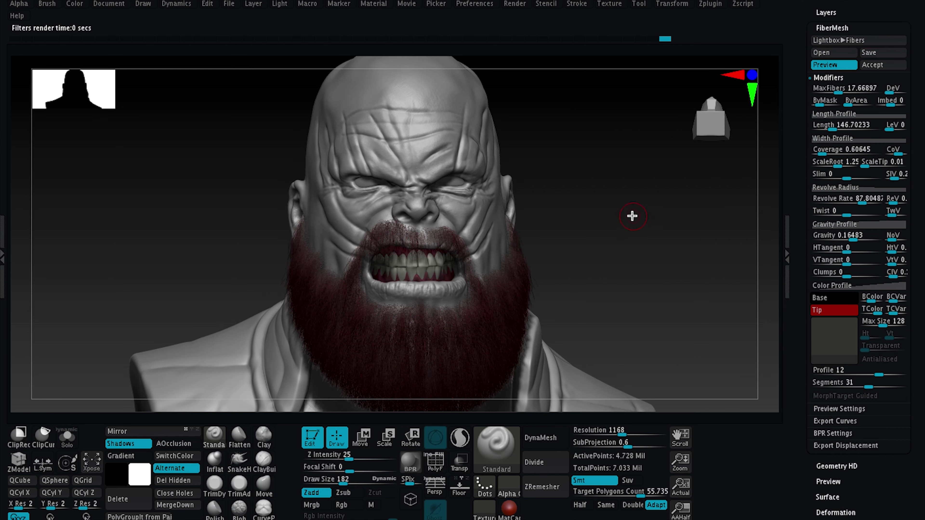
- Try a fiber Coverage of 47.6847 with a BPR render, and settle on a Coverage of 16.47489
left_click(843, 91)
left_click(830, 163)
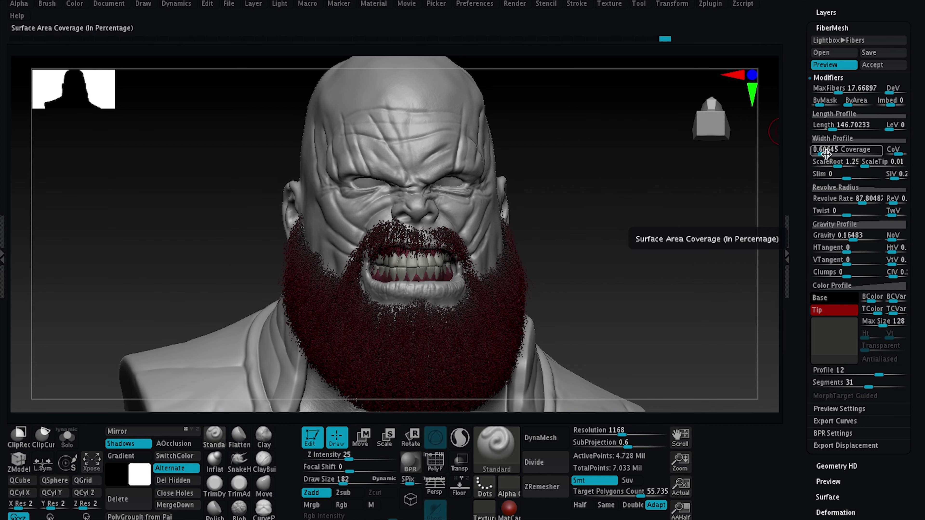
left_click(834, 152)
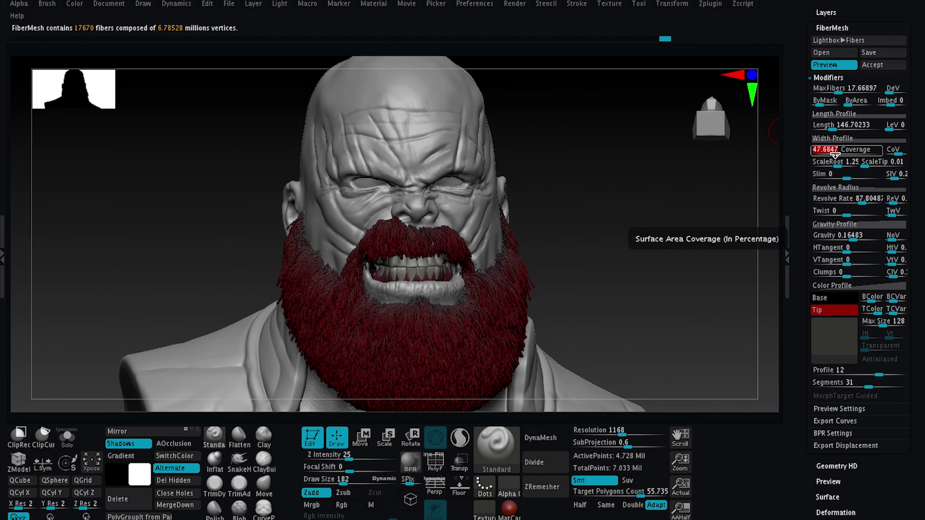
left_click(410, 462)
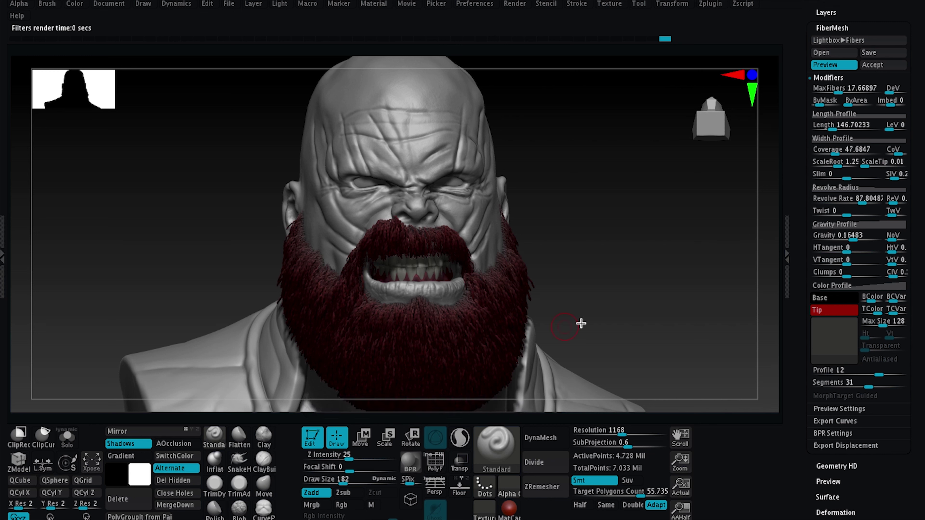
left_click_drag(824, 151, 812, 177)
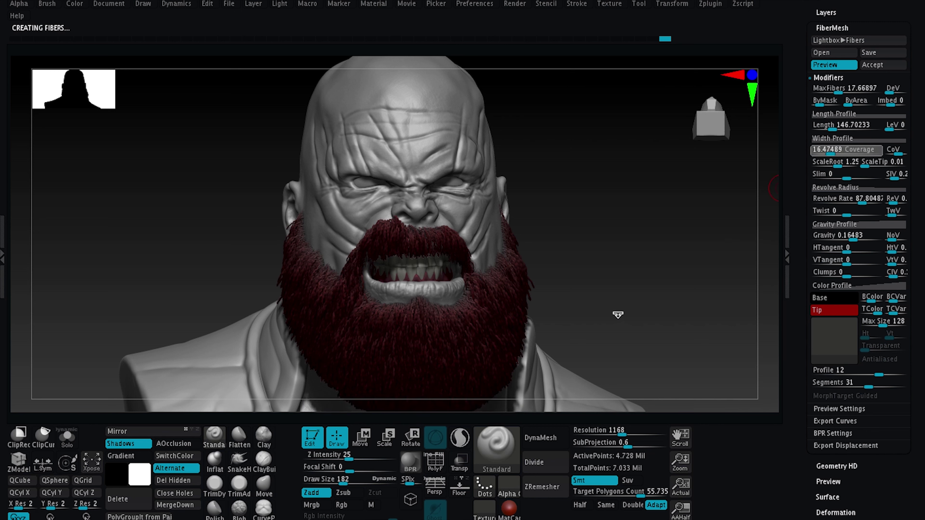
- Set the fibers' Tip color to near-black and their Base color to near-white
right_click_drag(468, 311, 745, 260, "ctrl")
left_click_drag(696, 309, 801, 316, "alt")
left_click(834, 309)
left_click(735, 348)
left_click(833, 313)
left_click(733, 367)
left_click(826, 299)
left_click(733, 228)
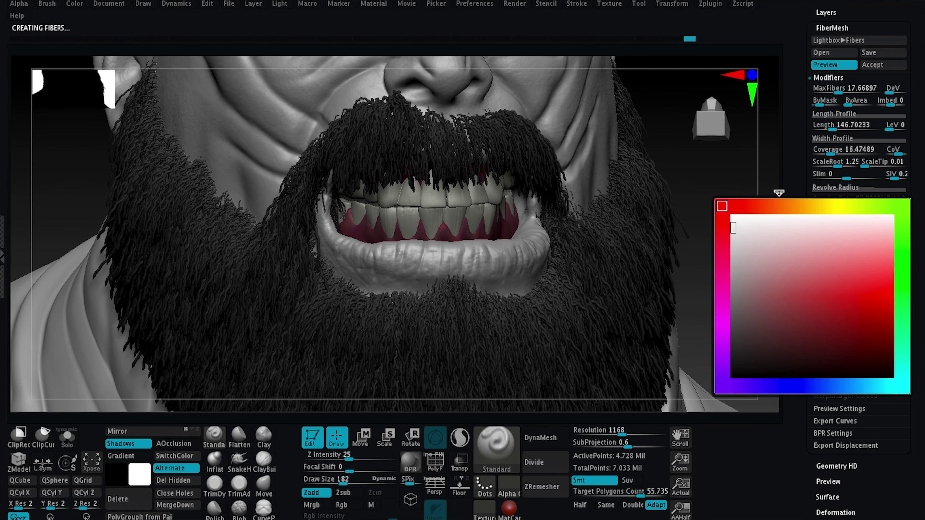
left_click(742, 219)
- Reshape the fibers' Length Profile curve into a rising curve whose end point sits at about 0.61
right_click_drag(736, 321, 640, 279, "ctrl")
right_click_drag(700, 221, 679, 241, "alt")
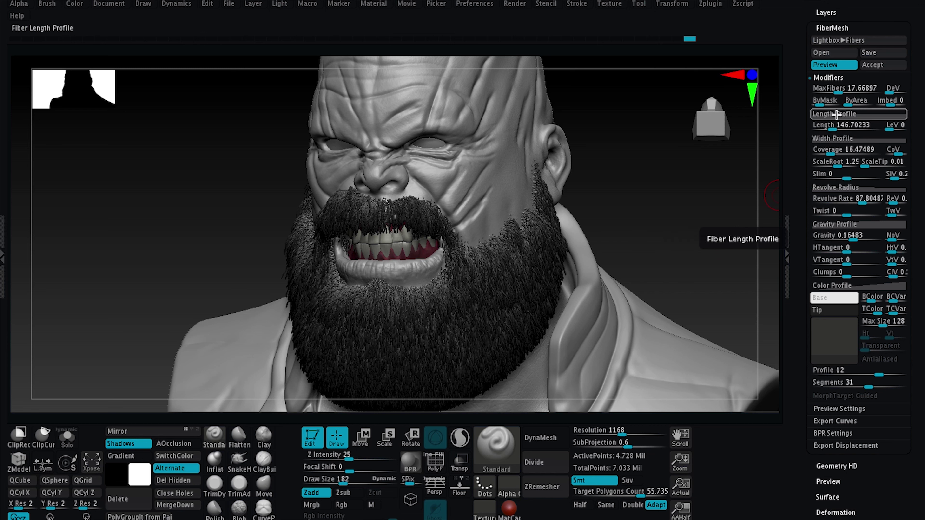
left_click(840, 114)
right_click_drag(743, 190, 692, 196)
left_click_drag(811, 158, 886, 142)
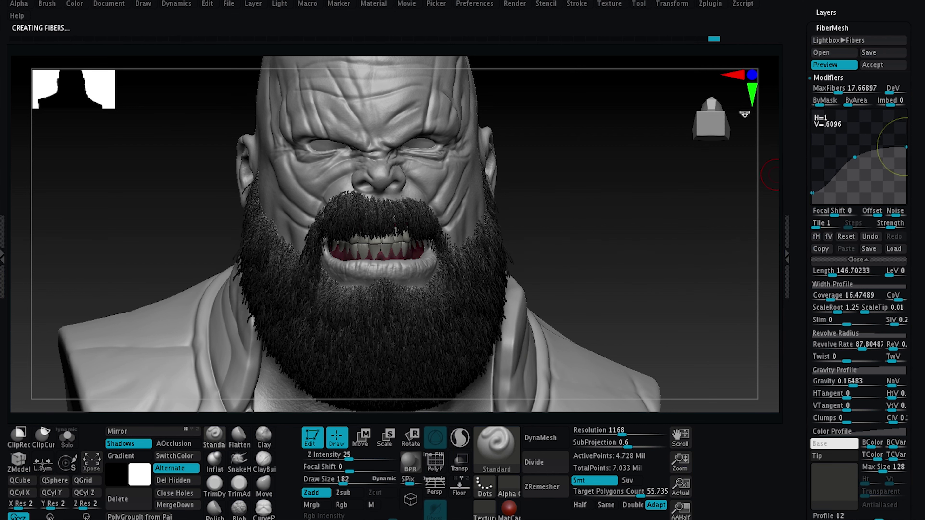
left_click(845, 260)
- Set the fibers' Revolve Rate to about 65.27 and Twist to 180, also trying a Twist of 0
mouse_move(868, 199)
left_mouse_down()
mouse_move(848, 214)
mouse_move(878, 212)
left_mouse_up()
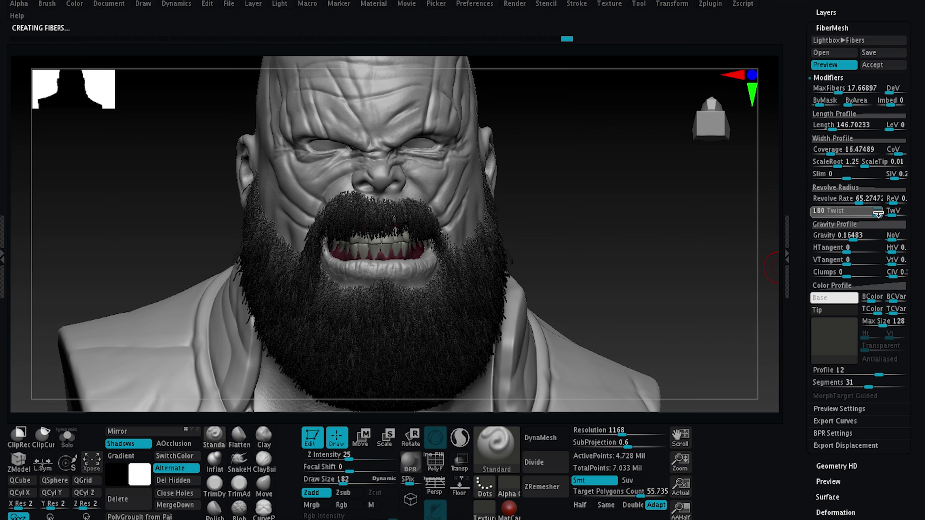
right_click_drag(712, 233, 619, 255, "ctrl")
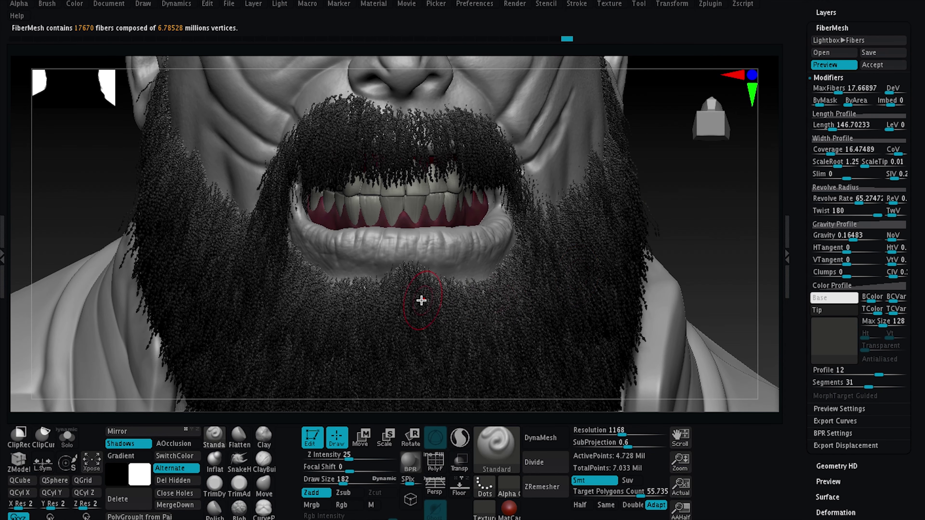
left_click_drag(879, 210, 847, 219)
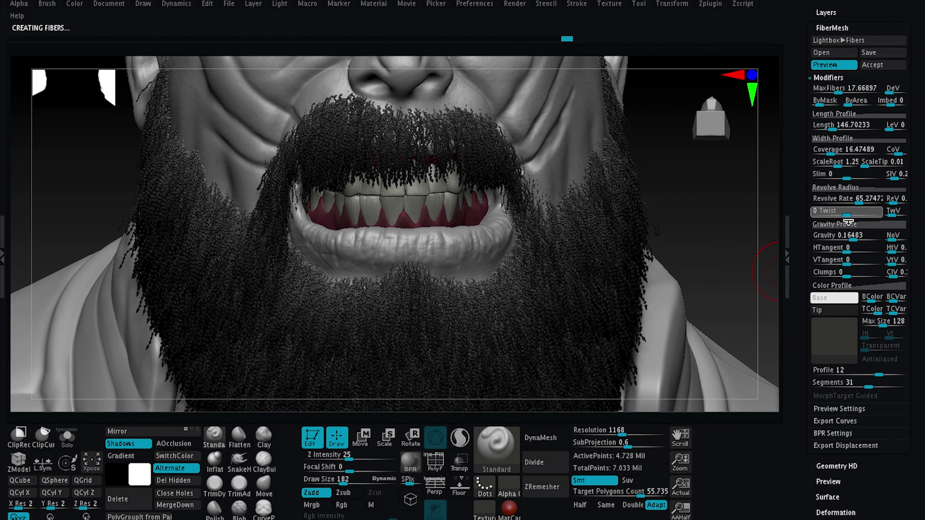
right_click_drag(732, 226, 660, 242, "ctrl")
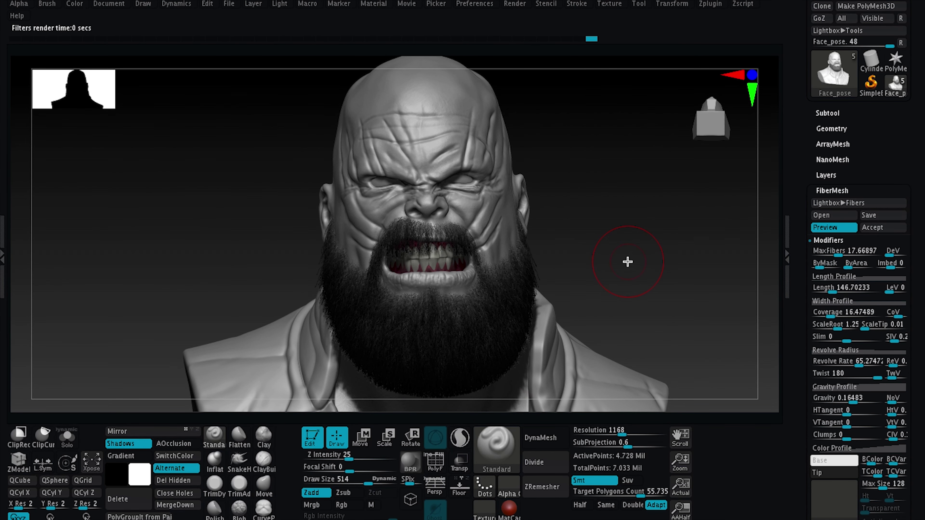
mouse_move(628, 262)
left_mouse_down()
mouse_move(650, 258)
mouse_move(628, 264)
left_mouse_up()
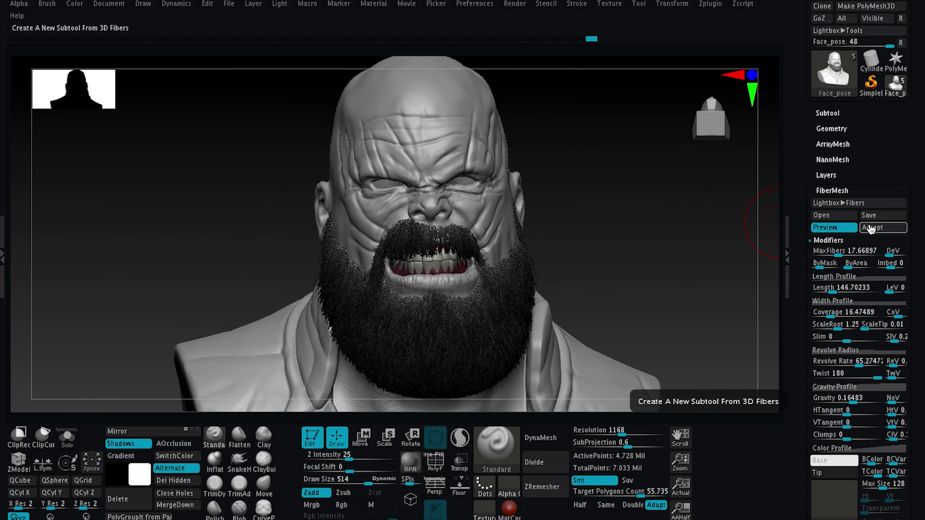
- Accept the fiber preview as a new subtool with Fast Preview mode activated, and show it in the subtool list
left_click(880, 228)
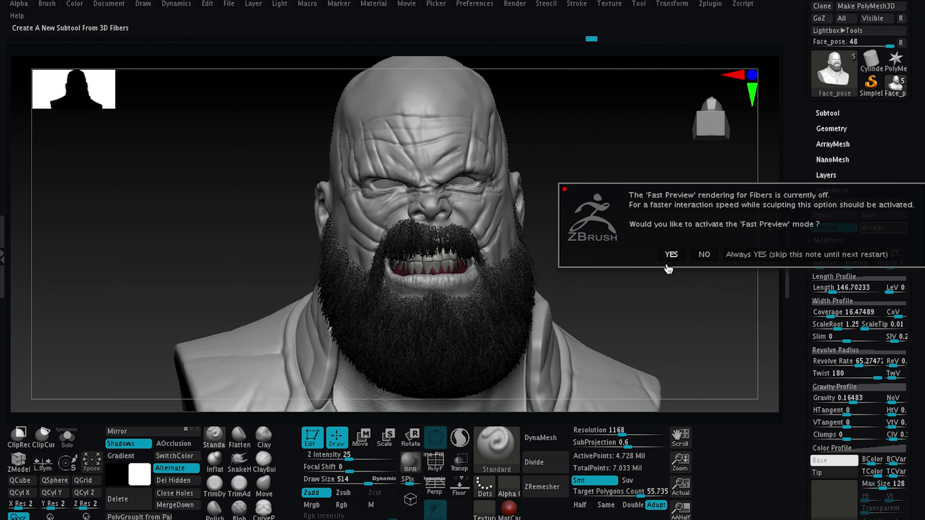
left_click(671, 255)
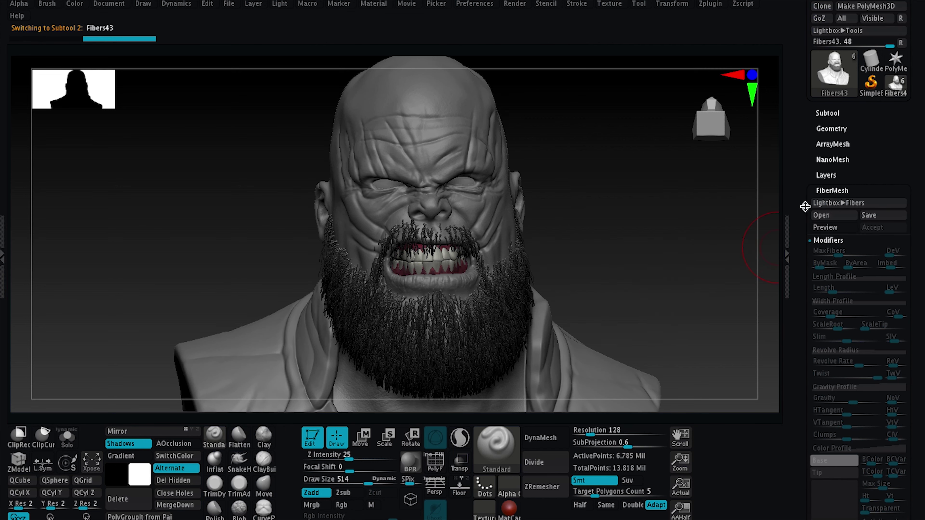
left_click(828, 113)
mouse_move(868, 205)
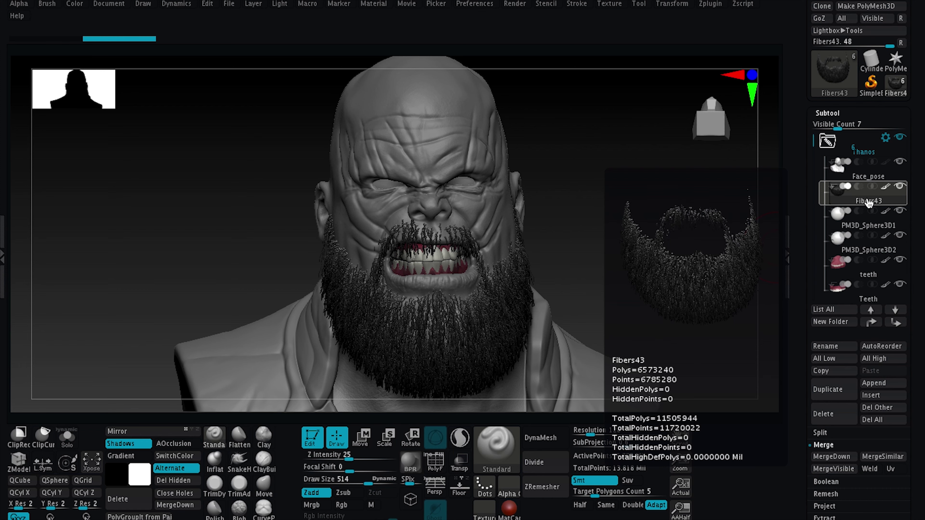
- Groom the sides and lower edge of the beard with the GroomHairToss brush
key("shift+s")
mouse_move(663, 206)
left_mouse_down()
mouse_move(388, 230)
mouse_move(685, 262)
mouse_move(659, 269)
left_mouse_up()
key("ctrl+shift+s")
left_click(496, 447)
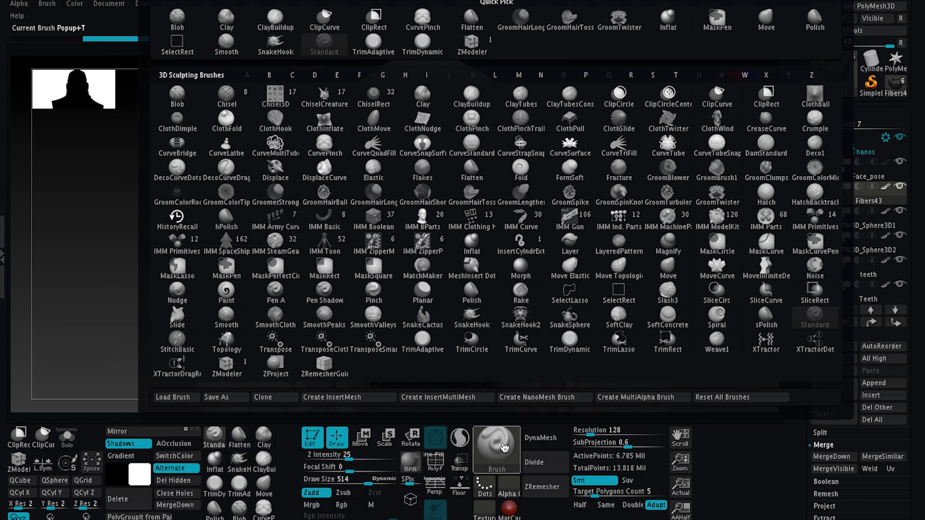
key("g")
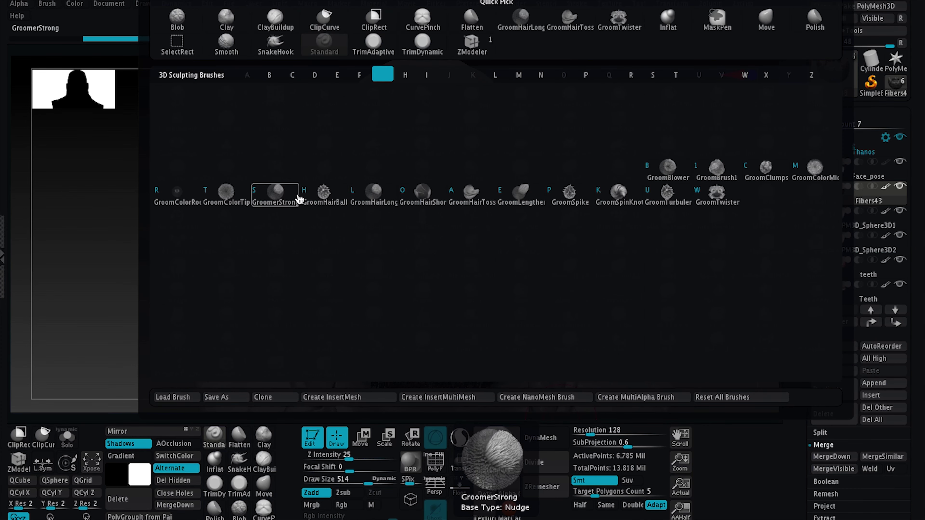
left_click(472, 193)
mouse_move(633, 248)
left_mouse_down()
mouse_move(505, 290)
mouse_move(459, 359)
left_mouse_up()
right_click_drag(459, 359, 456, 270)
left_click_drag(456, 270, 466, 307)
left_click_drag(265, 307, 305, 382)
right_click_drag(468, 337, 377, 325)
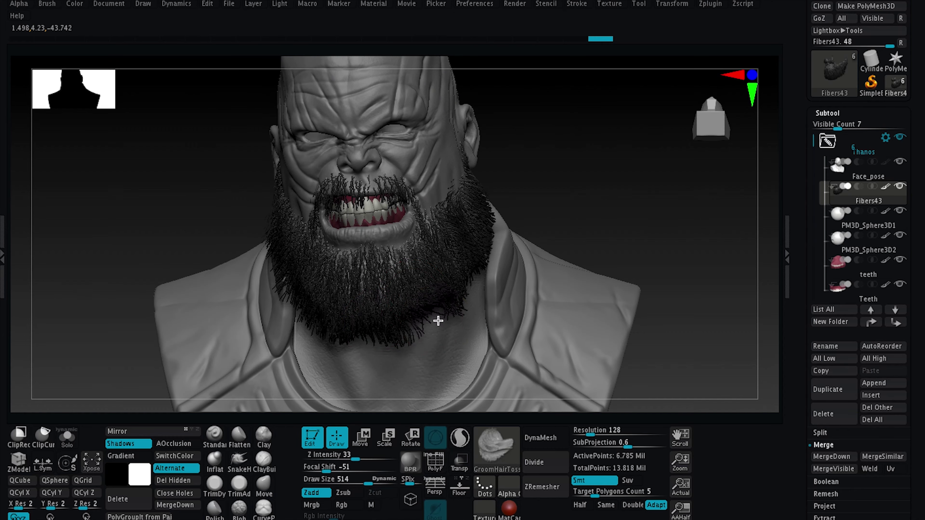
- Groom the beard with the GroomTwister and GroomHairLong brushes, and check it with a BPR render
key("b")
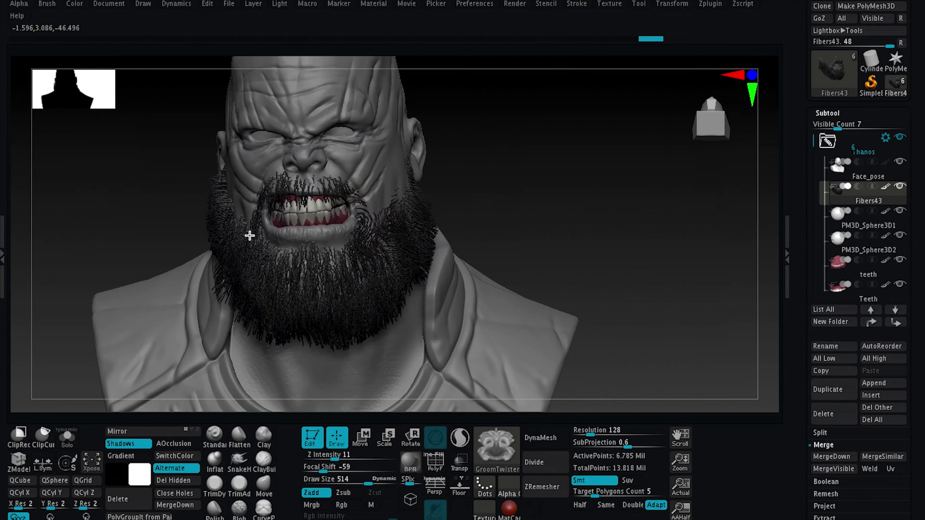
key("b")
left_click_drag(256, 303, 276, 263)
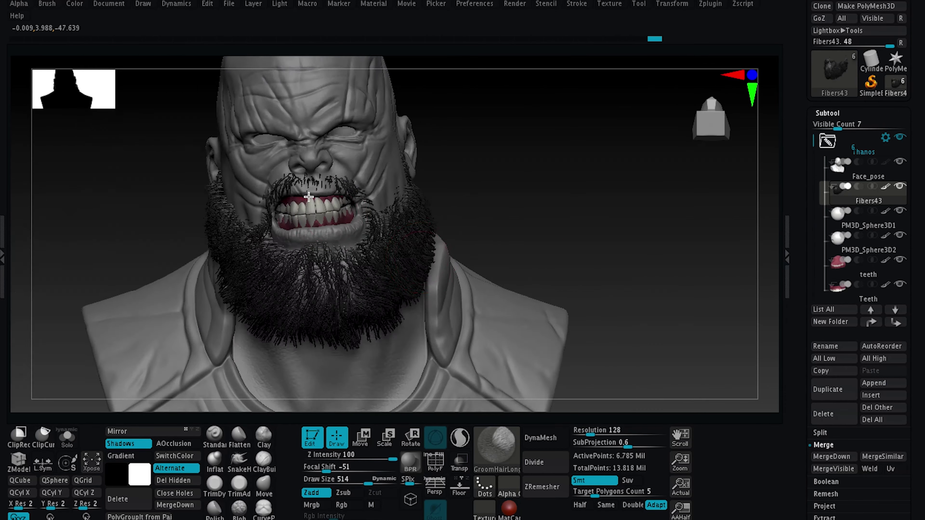
mouse_move(525, 189)
left_mouse_down()
mouse_move(565, 186)
mouse_move(487, 377)
left_mouse_up()
left_click(411, 462)
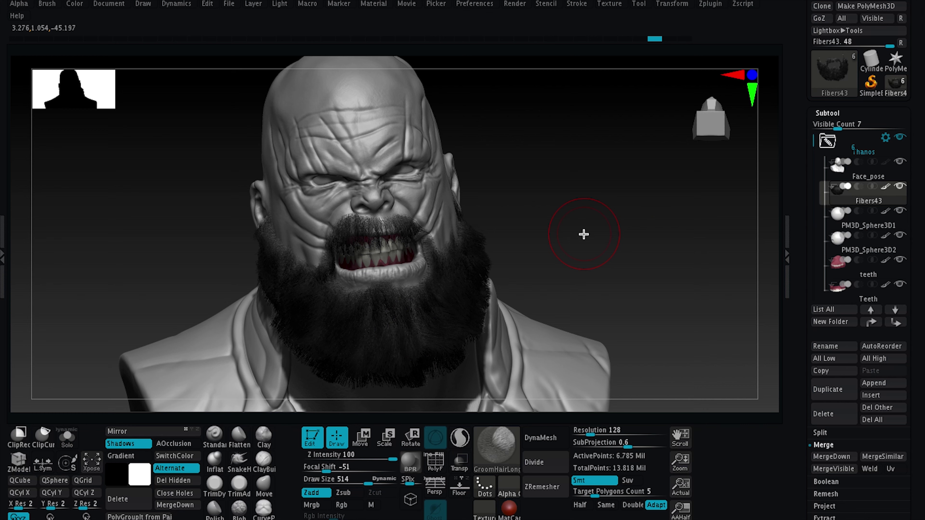
- Select the Face_pose subtool with the beard fibers hidden, and turn its mask display back on
left_click(887, 190)
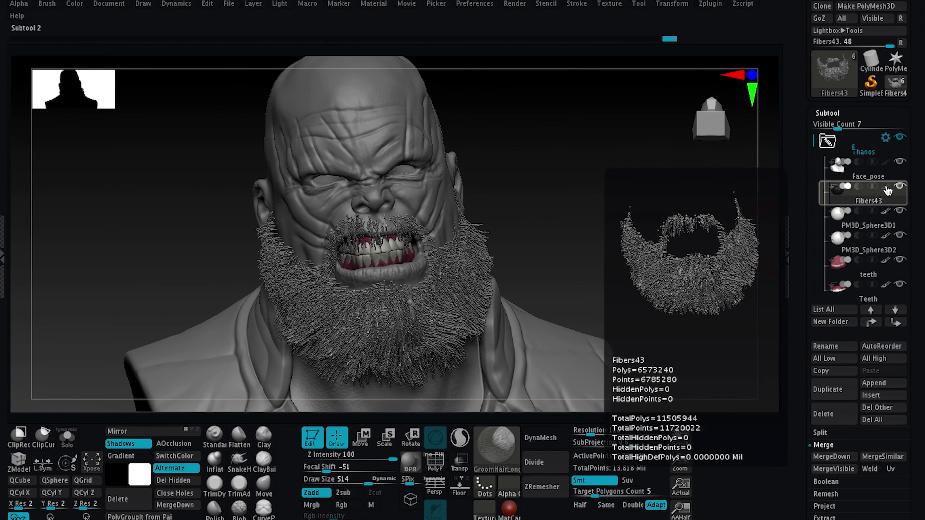
left_click(884, 178)
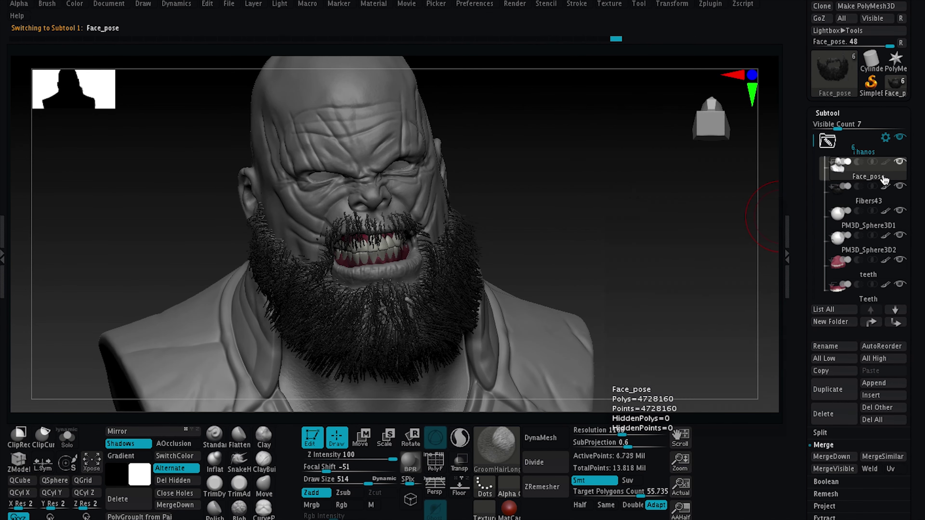
left_click(826, 113)
left_click(829, 268)
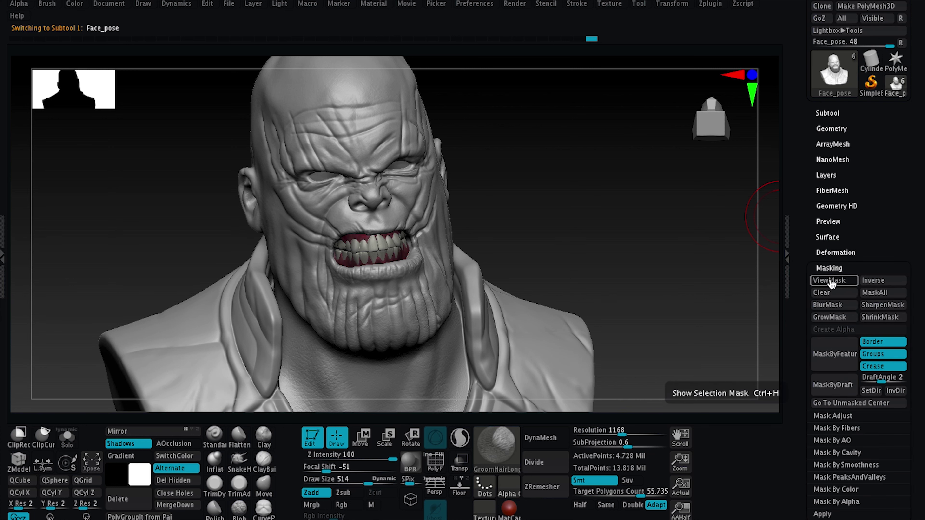
left_click(833, 281)
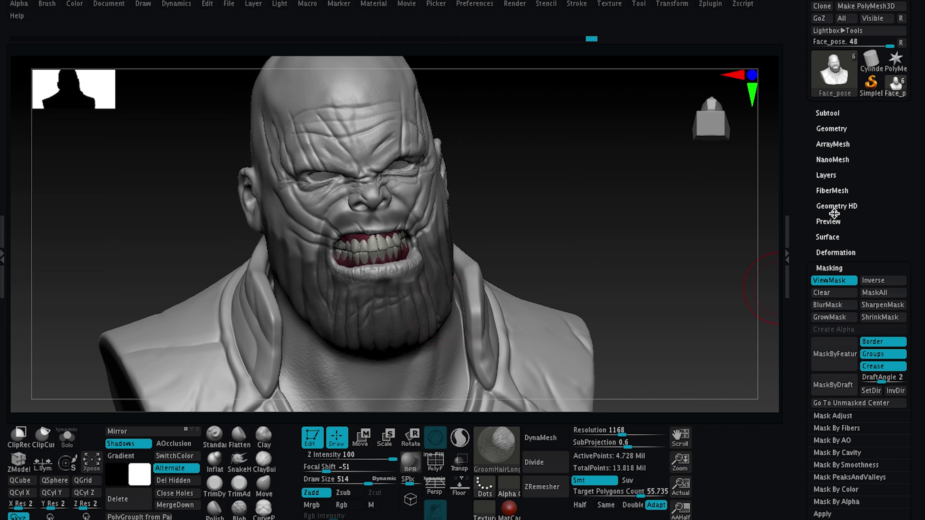
- Preview new FiberMesh hair on the masked jaw, setting Length to about 31.25 and the tip colour to purple
left_click(831, 190)
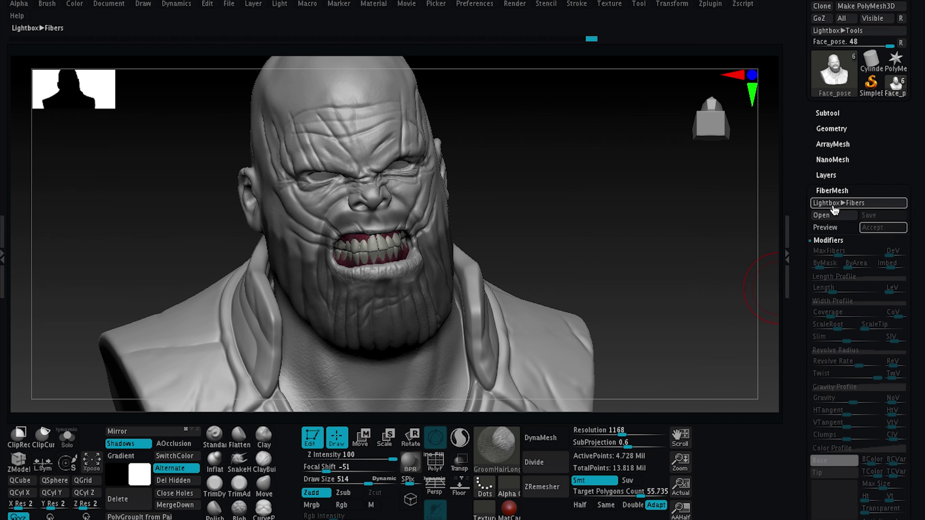
left_click(828, 227)
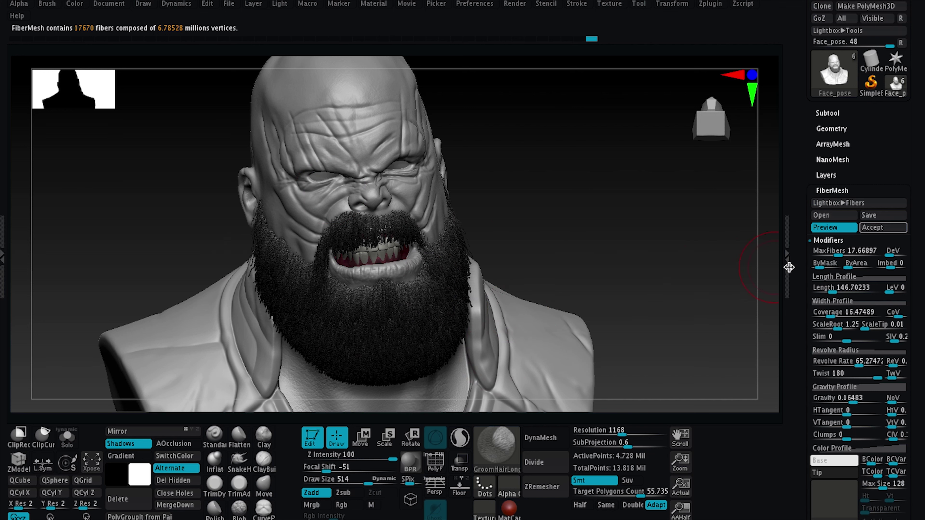
left_click_drag(834, 287, 824, 290)
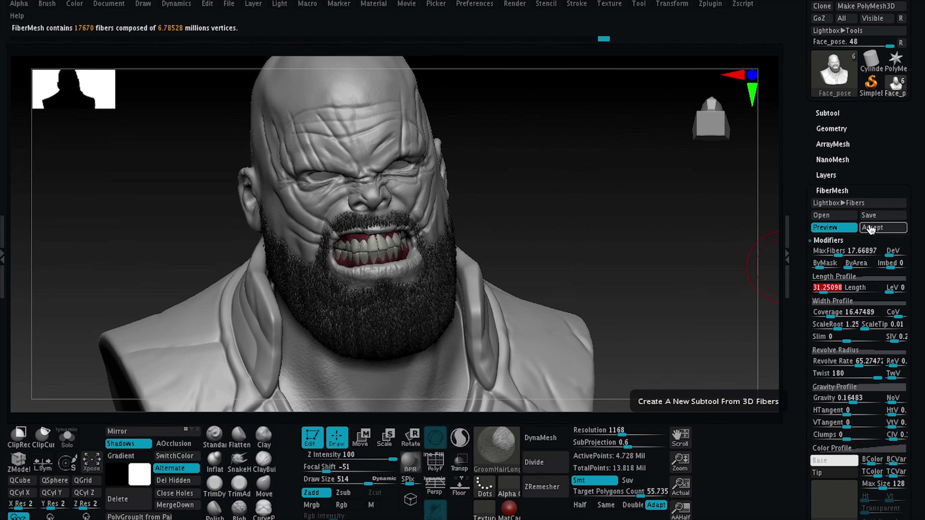
left_click(834, 473)
left_click(721, 491)
left_click(784, 417)
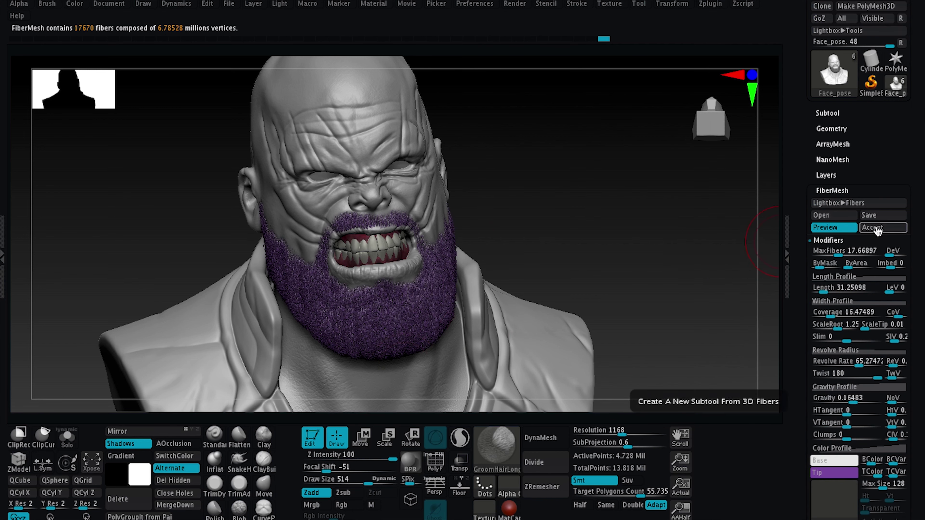
- Accept the purple beard fibers as a new subtool and check them with a BPR render
left_click(875, 229)
left_click(670, 256)
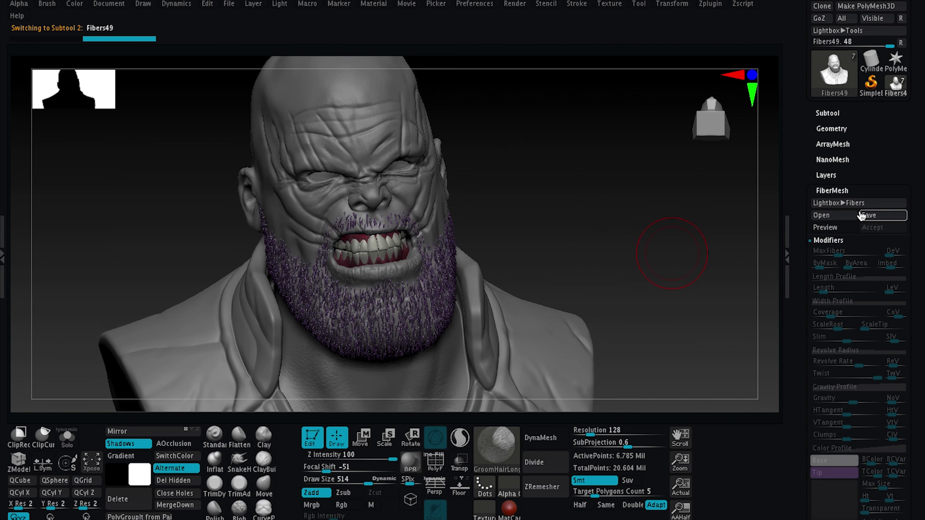
left_click(823, 112)
mouse_move(854, 220)
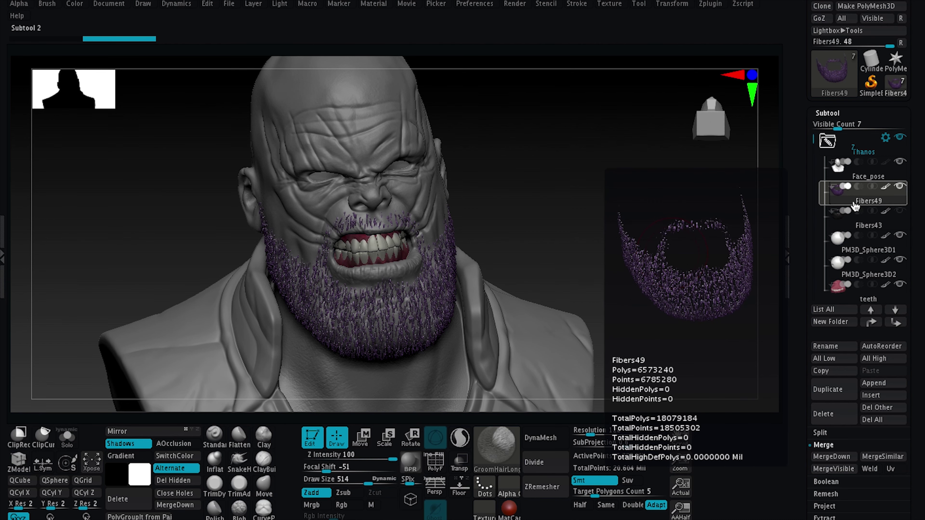
left_click(410, 462)
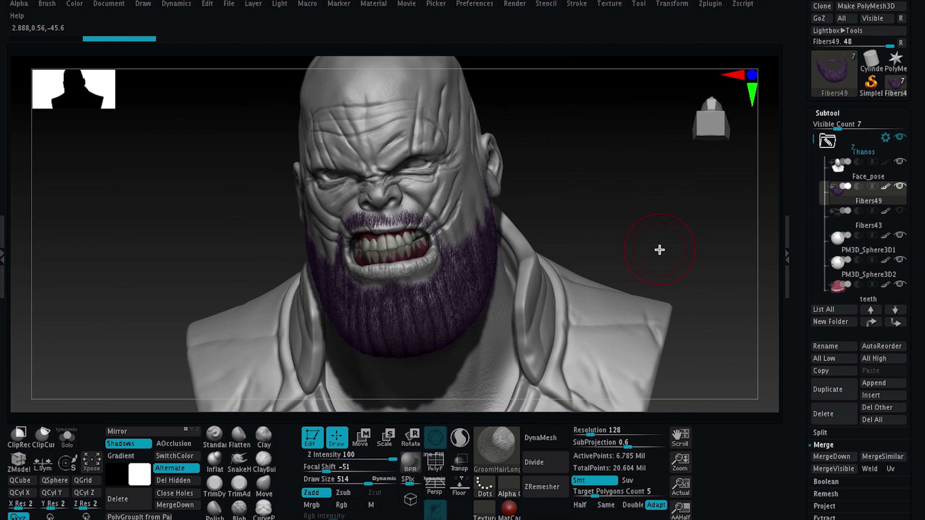
- Turn on mask display and select the Face_pose subtool
left_click(827, 113)
left_click(826, 269)
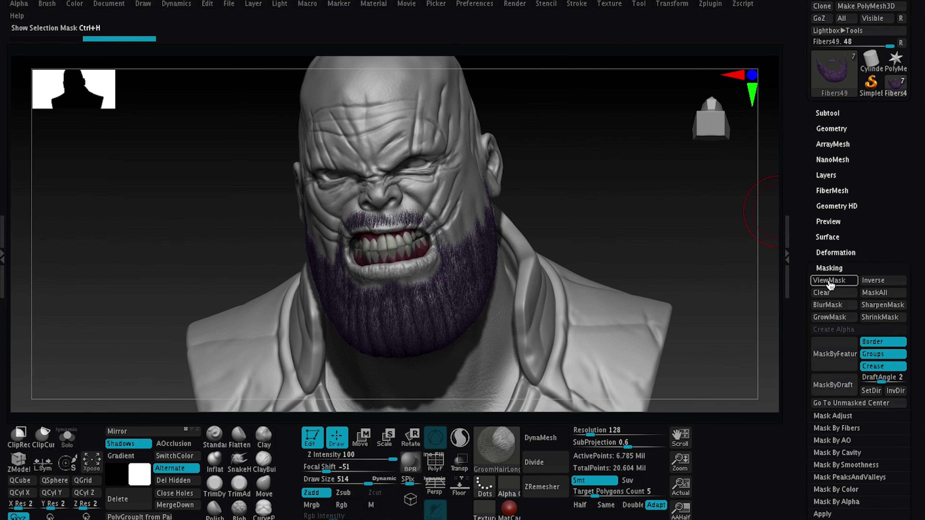
left_click(828, 283)
left_click(827, 112)
left_click(837, 167)
- Mask a wide central strip from the forehead over the top of the head for a mohawk
left_click_drag(735, 209, 664, 234)
left_click_drag(513, 167, 425, 161)
mouse_move(521, 185)
left_mouse_down()
mouse_move(566, 243)
mouse_move(546, 235)
left_mouse_up()
left_click_drag(361, 256, 307, 122, "ctrl")
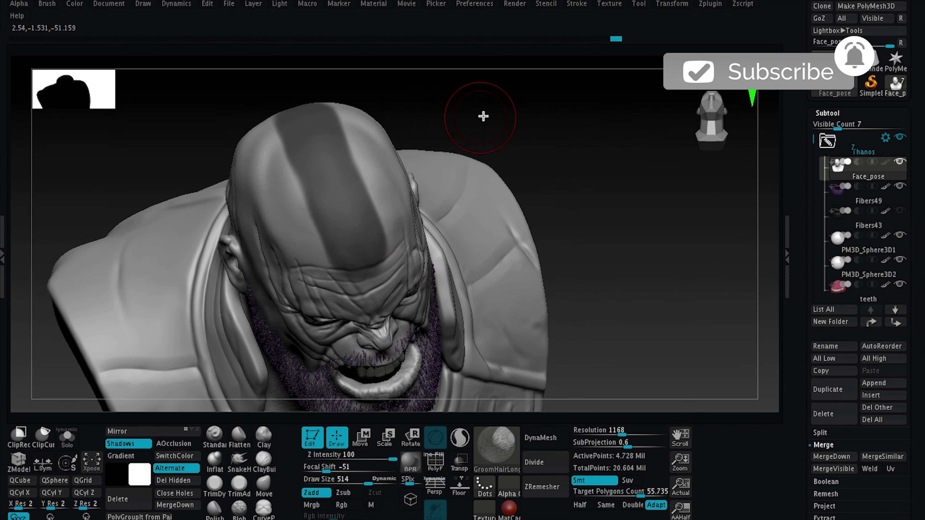
mouse_move(483, 115)
left_mouse_down()
mouse_move(499, 198)
mouse_move(543, 206)
mouse_move(293, 170)
mouse_move(311, 225)
left_mouse_up()
mouse_move(549, 335)
left_mouse_down()
mouse_move(537, 209)
mouse_move(562, 195)
mouse_move(790, 324)
left_mouse_up()
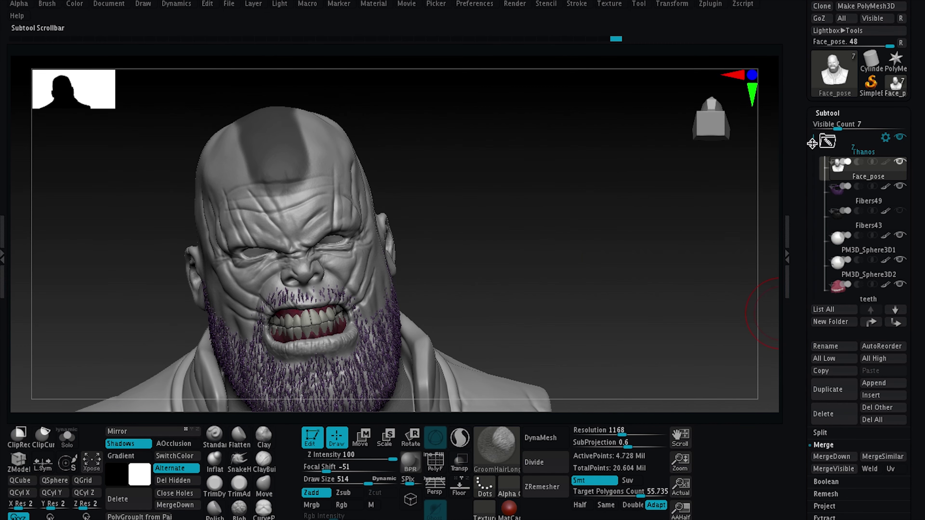
- Preview FiberMesh hair on the masked head strip and load the Fibers162.ZFP preset onto it
left_click(827, 113)
left_click(830, 191)
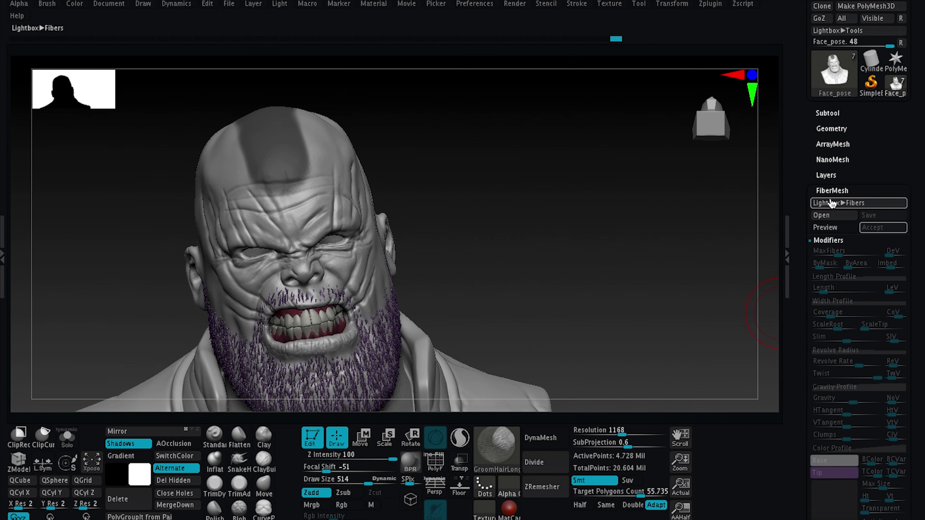
left_click(831, 228)
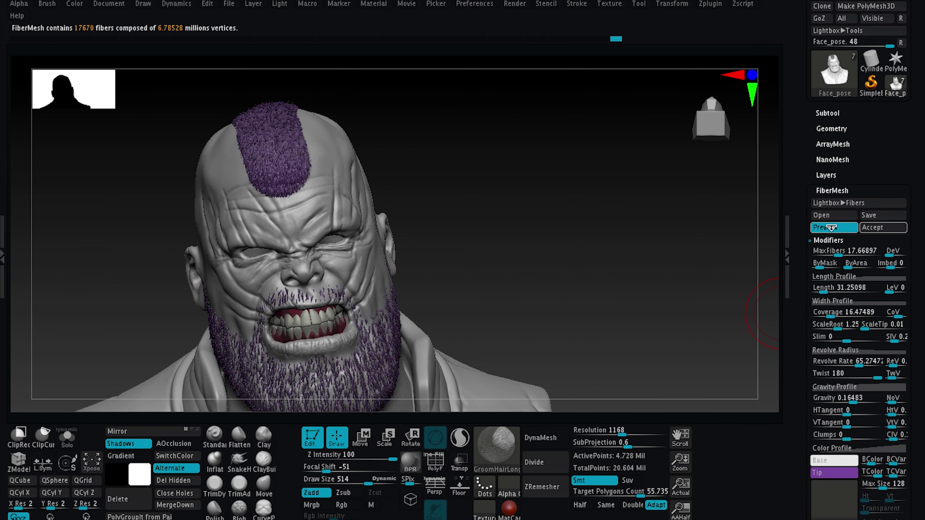
left_click(838, 203)
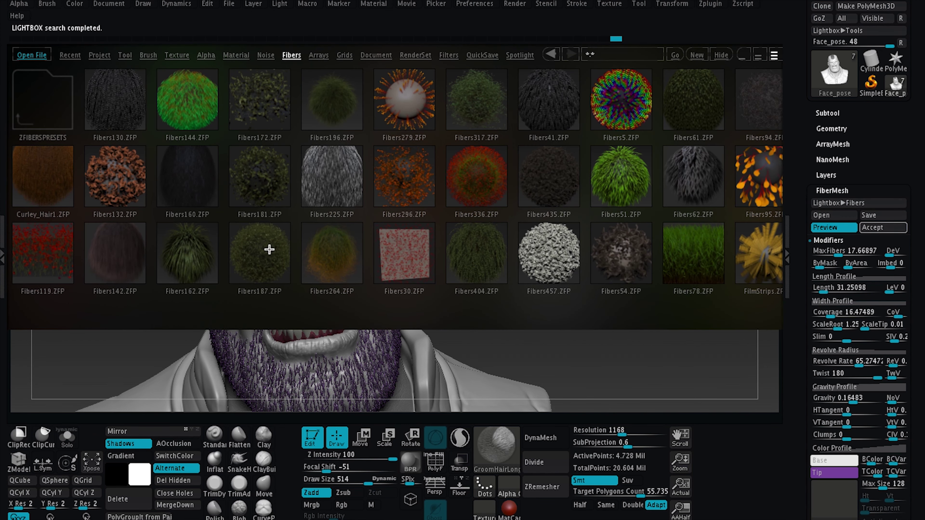
left_click(196, 262)
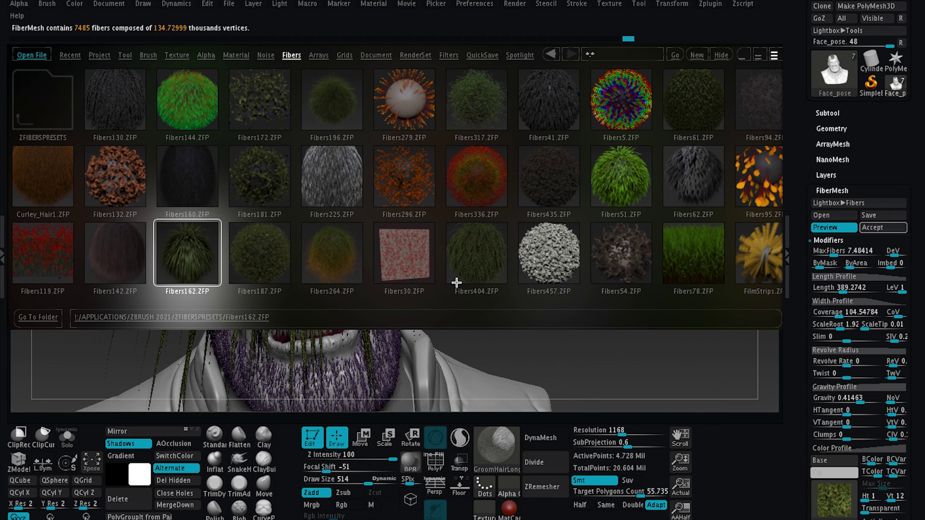
key("comma")
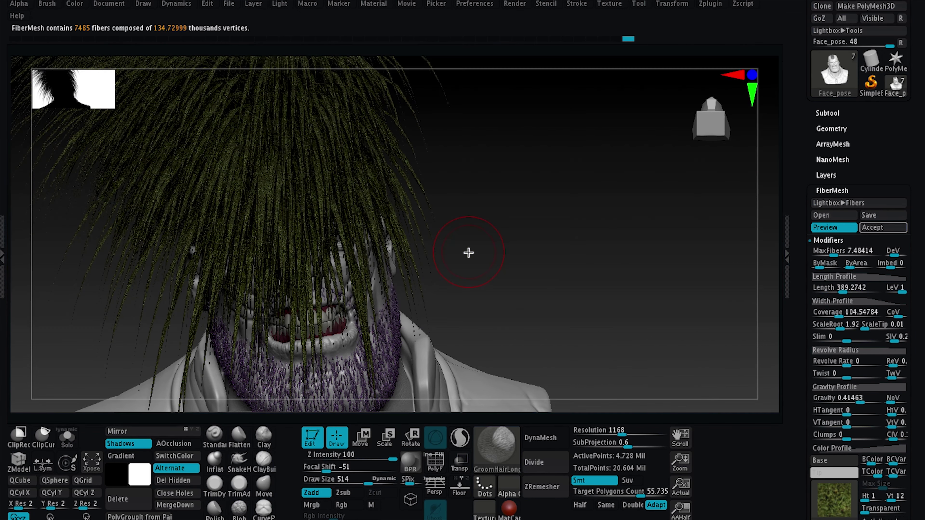
- Assign Texture 12 to the head fibers without resizing the texture
left_click_drag(514, 253, 624, 273)
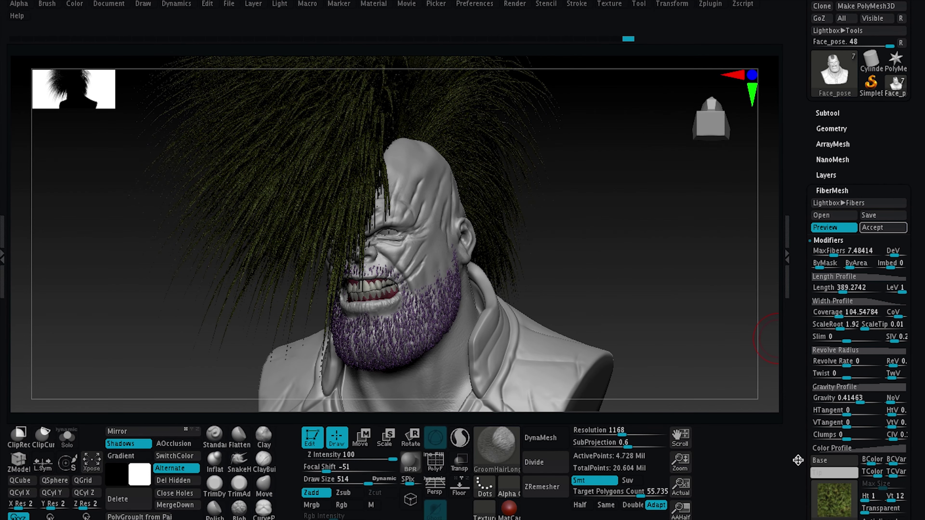
left_click_drag(797, 460, 792, 393)
mouse_move(835, 373)
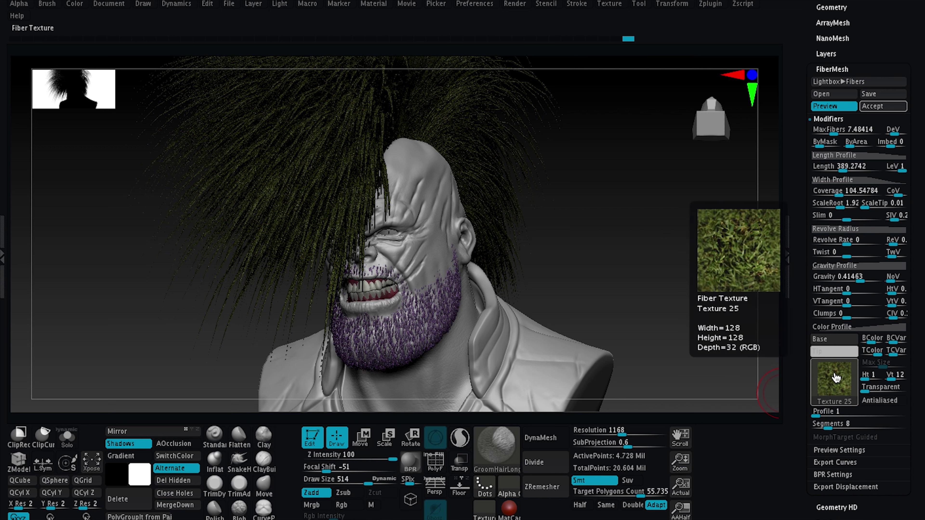
left_click(835, 377)
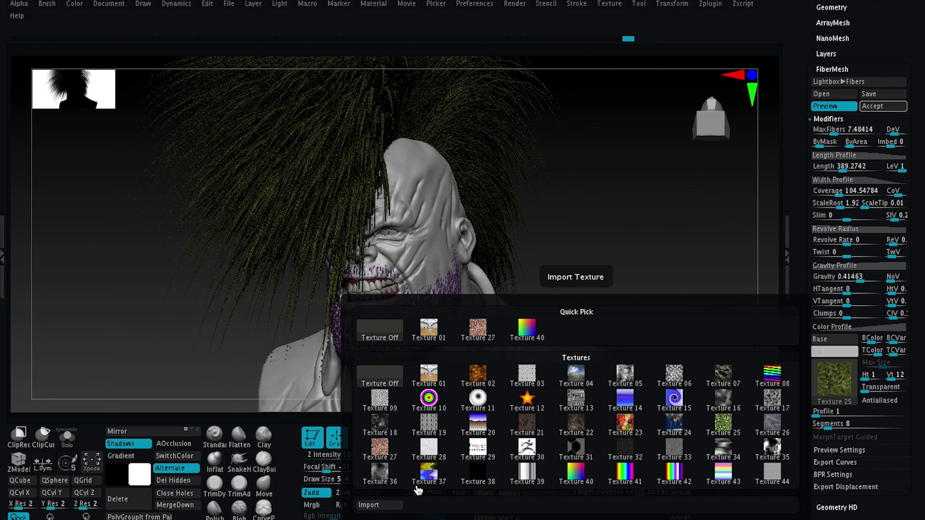
left_click(531, 406)
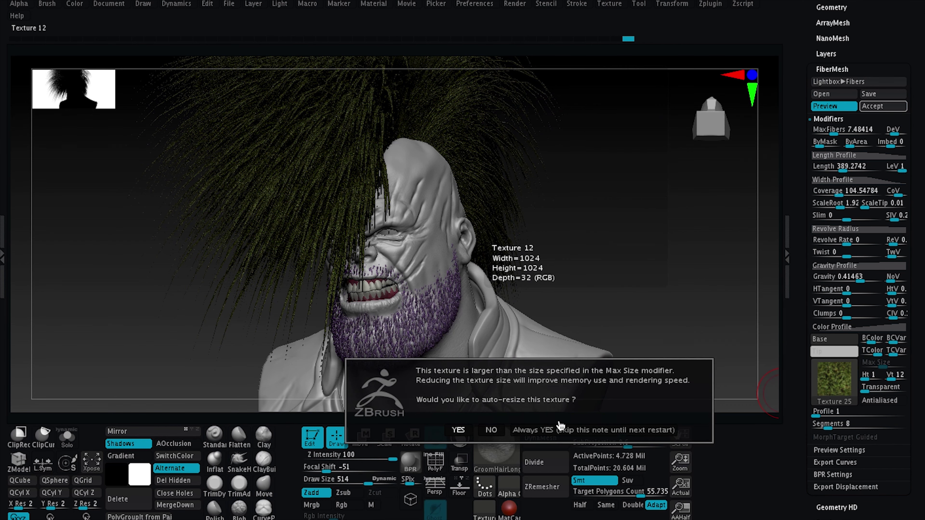
left_click(490, 431)
left_click_drag(662, 296, 647, 295)
right_click_drag(225, 352, 375, 263, "ctrl")
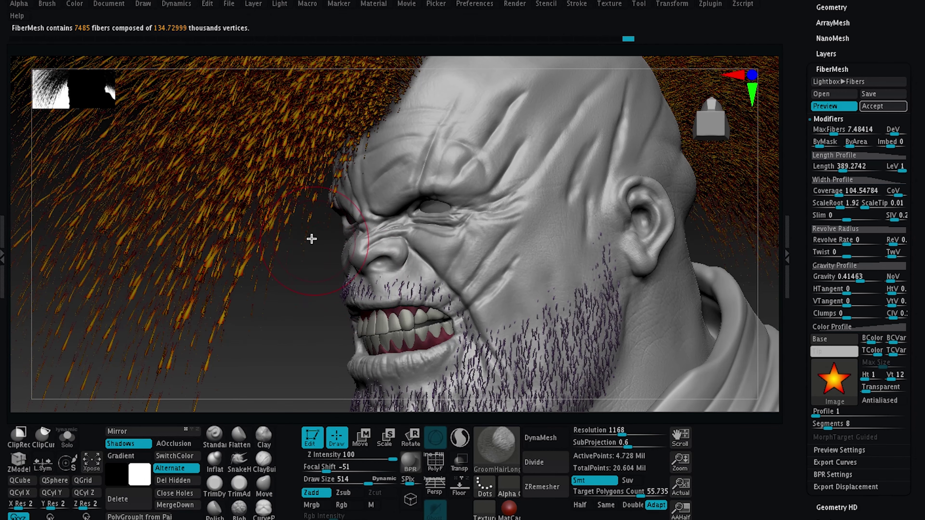
- Try Texture 27 and a green grass texture on the head fibers
left_click(842, 388)
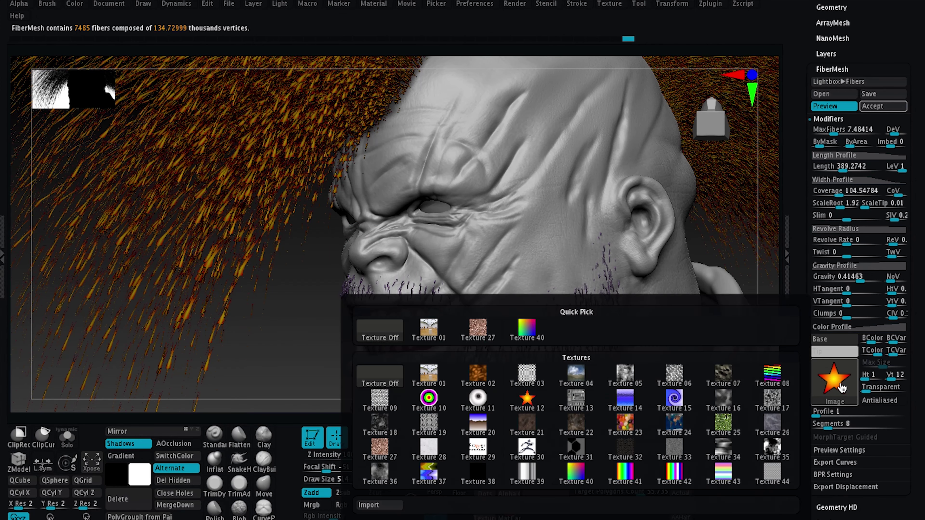
left_click(480, 329)
left_click(408, 353)
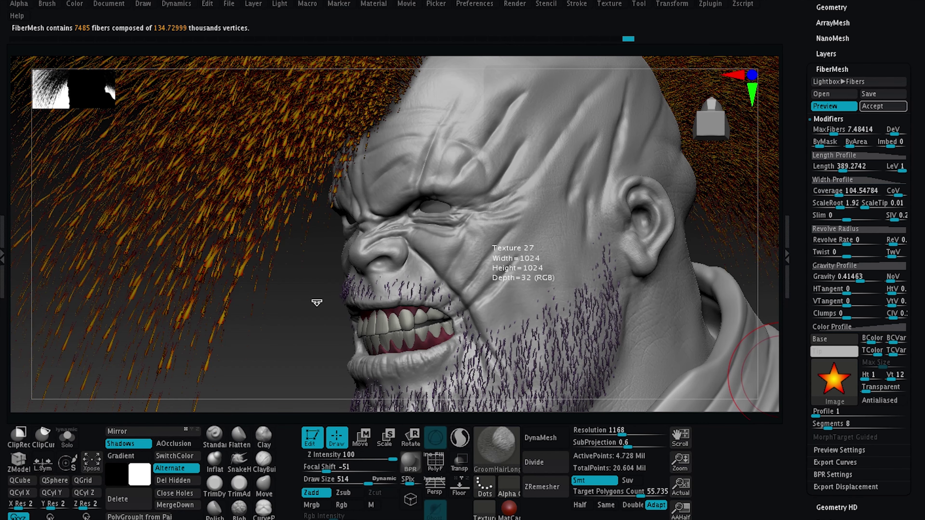
right_click_drag(321, 299, 169, 299, "ctrl")
left_click(833, 376)
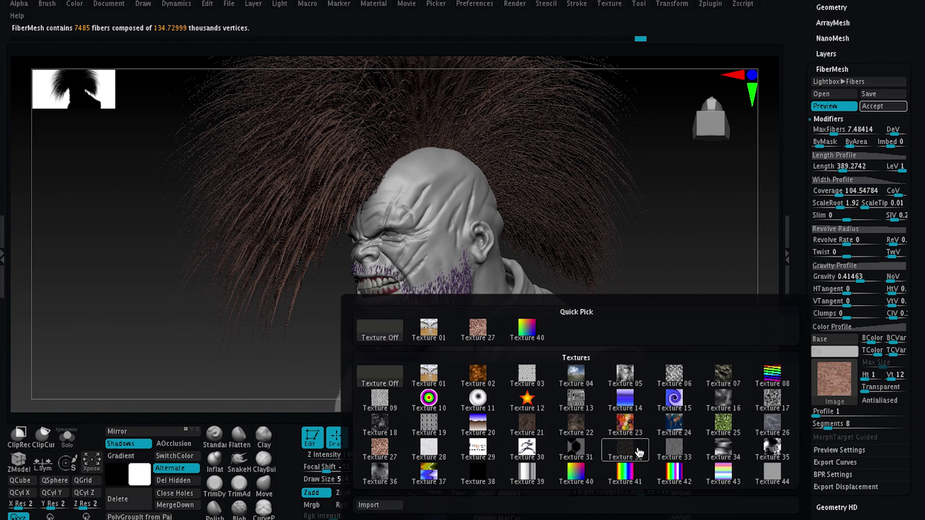
left_click(639, 453)
- Turn the fiber texture off and colour the fibers with a white base and a red tip
left_click(833, 388)
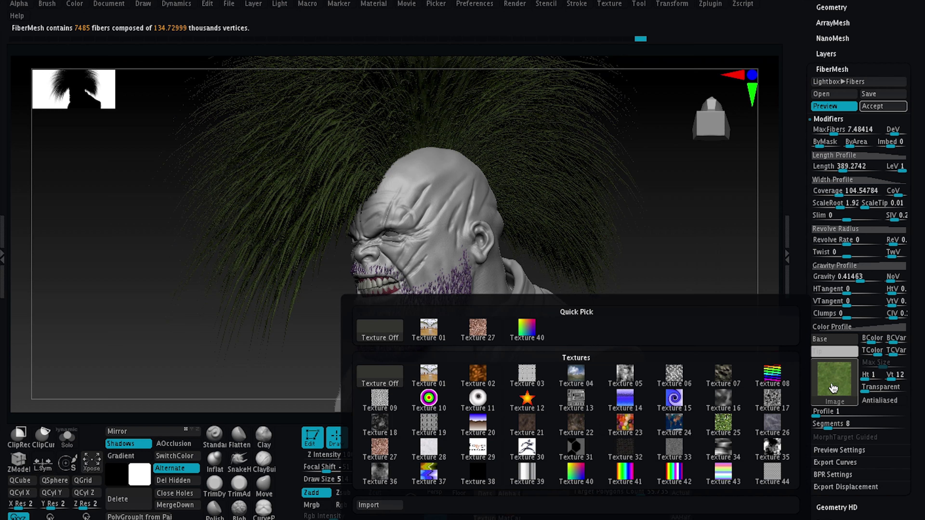
left_click(389, 331)
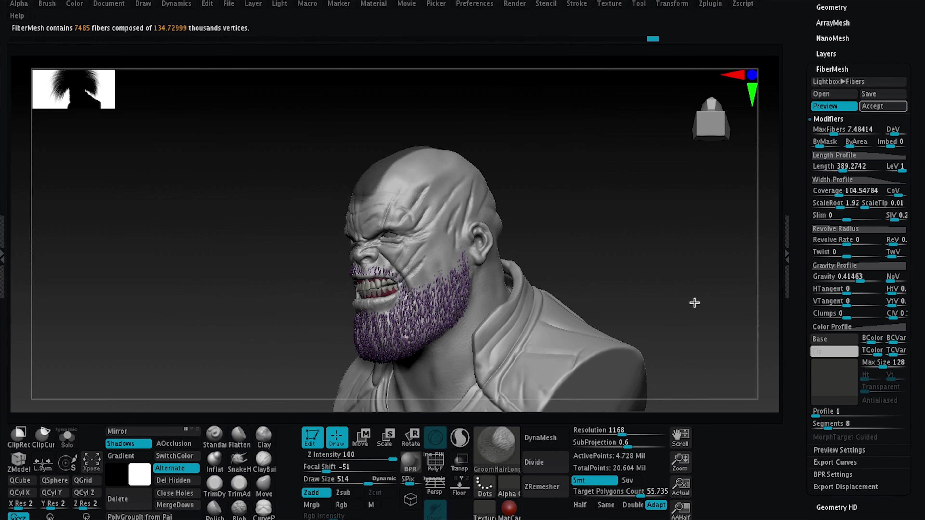
left_click_drag(693, 302, 675, 336, "alt")
left_click(833, 356)
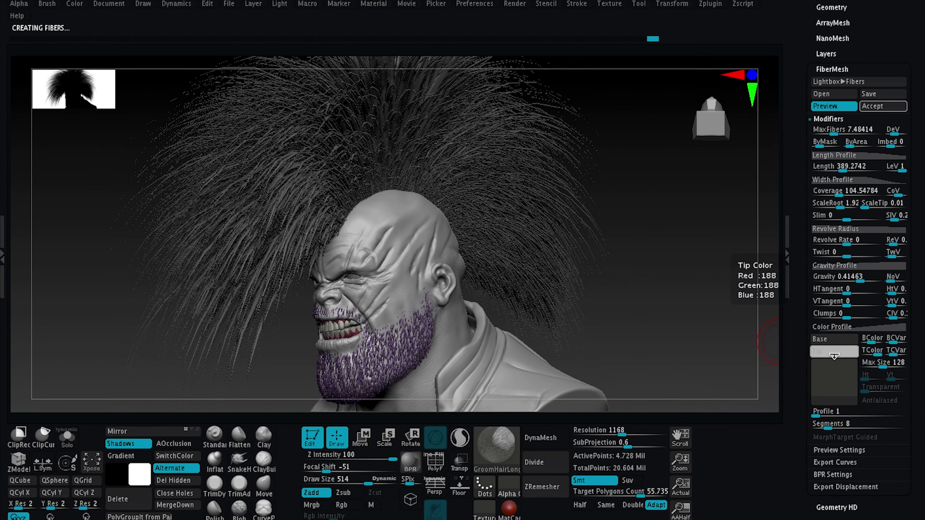
left_click(887, 359)
left_click(828, 340)
left_click(829, 339)
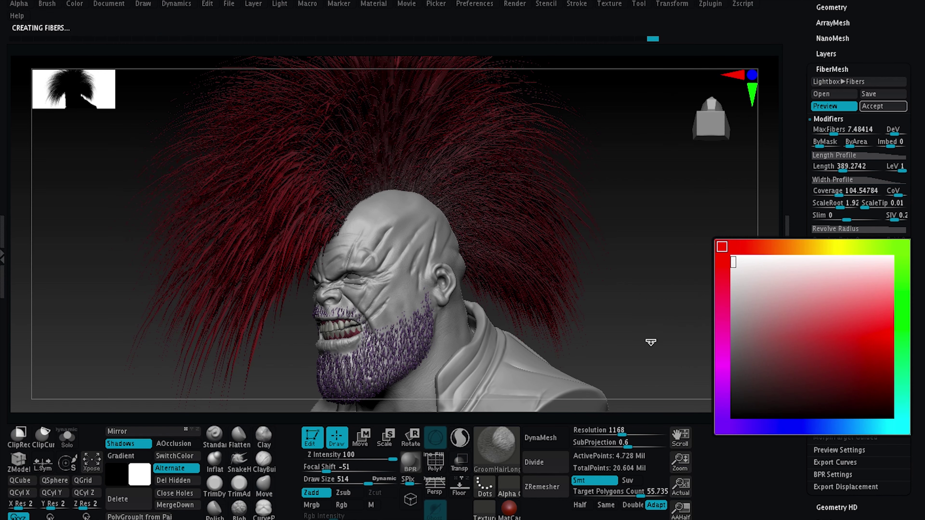
left_click(720, 254)
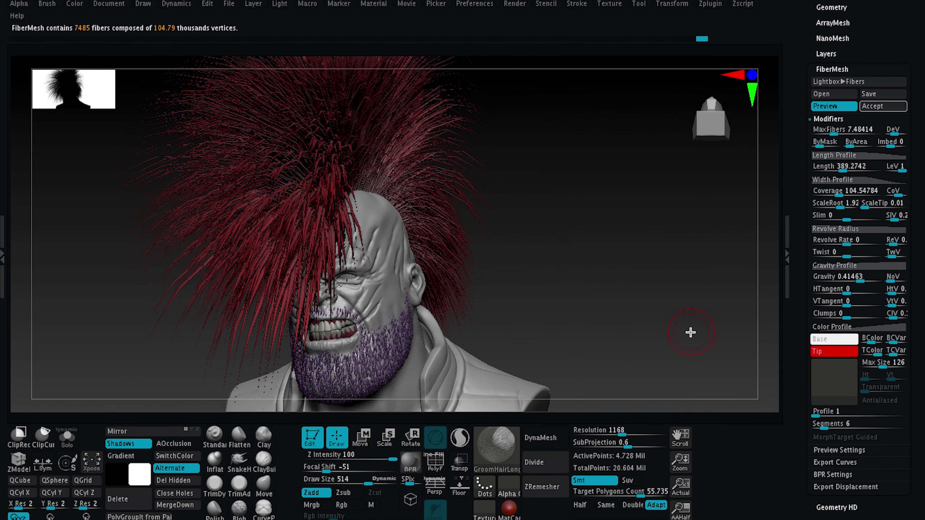
- Shorten the mohawk fibers to a Length of about 158.2 and reduce Gravity to about 0.165
left_click_drag(689, 332, 704, 322)
left_click_drag(841, 166, 831, 166)
left_click_drag(652, 262, 631, 309)
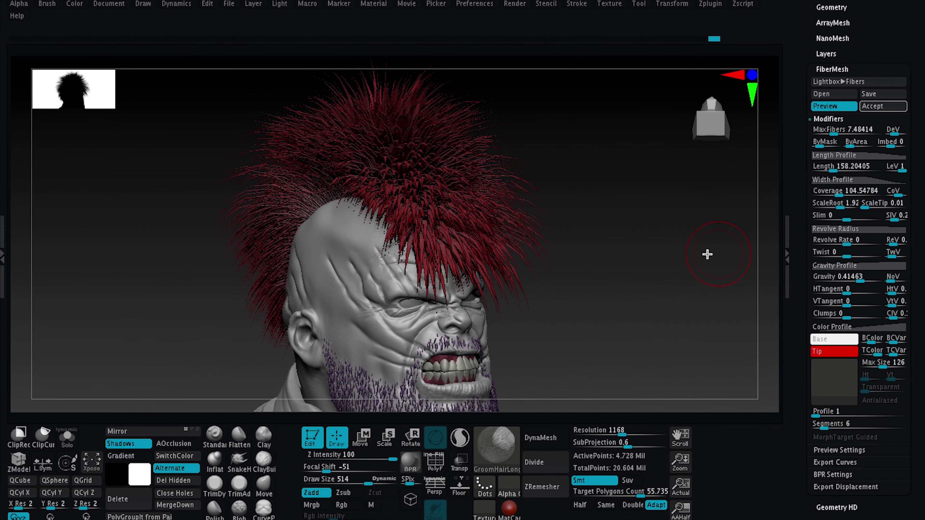
left_click_drag(856, 279, 706, 276)
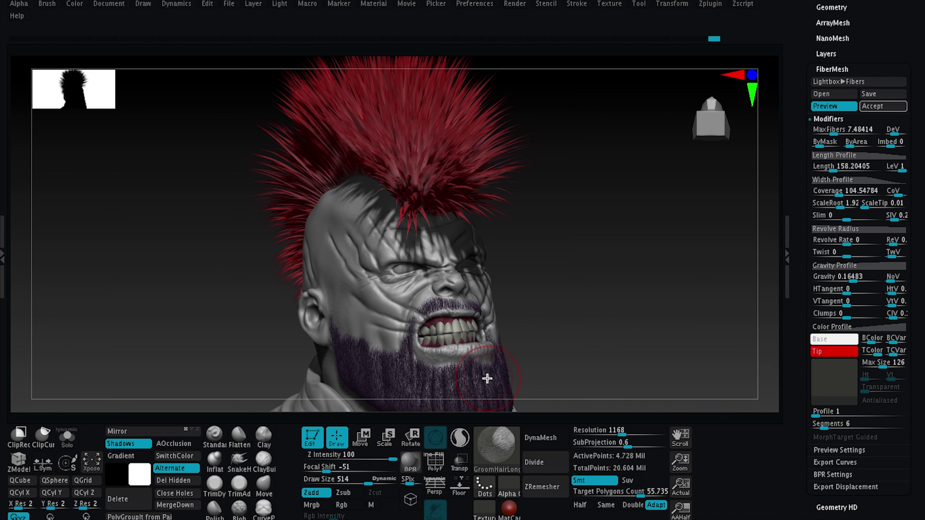
- Accept the red mohawk fibers as a new subtool and show it in the subtool list
left_click(874, 106)
left_click(671, 133)
left_click_drag(805, 26, 805, 198)
left_click(827, 164)
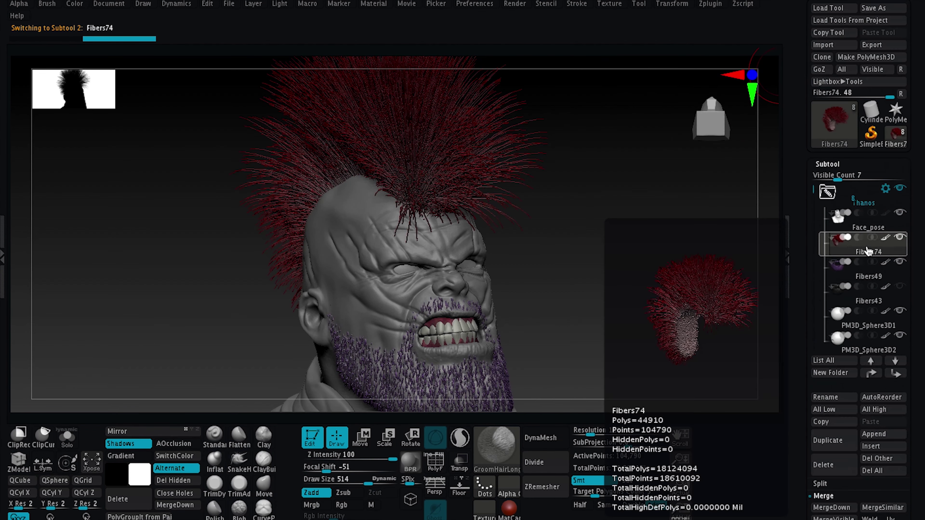
- Groom the red mohawk fibers with the GroomHairLong brush from several angles
right_click_drag(364, 185, 458, 186)
left_click_drag(467, 201, 502, 182)
mouse_move(175, 277)
left_mouse_down()
mouse_move(138, 190)
mouse_move(175, 219)
left_mouse_up()
right_click_drag(400, 185, 263, 181)
mouse_move(264, 180)
left_mouse_down()
mouse_move(169, 205)
mouse_move(142, 241)
mouse_move(246, 192)
mouse_move(271, 141)
mouse_move(407, 176)
mouse_move(580, 196)
mouse_move(269, 374)
mouse_move(196, 262)
mouse_move(247, 278)
mouse_move(216, 196)
mouse_move(379, 189)
mouse_move(335, 210)
mouse_move(537, 180)
mouse_move(398, 179)
mouse_move(413, 241)
mouse_move(630, 275)
mouse_move(528, 365)
left_mouse_up()
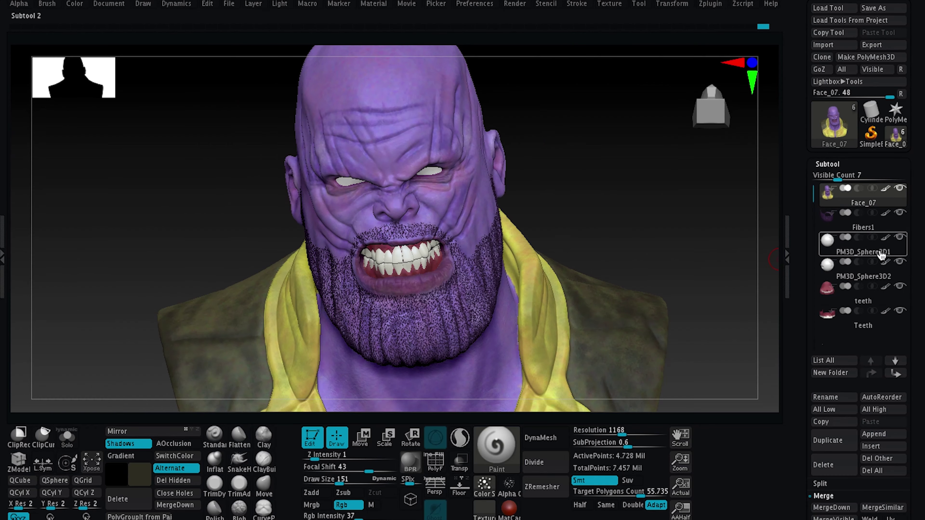
- Select the Fibers1 subtool of the painted Thanos bust, frame it, and render the bust with BPR
left_click(854, 228)
key("shift+s")
left_click_drag(694, 239, 669, 312)
key("f")
key("shift+s")
left_click_drag(574, 188, 627, 156, "alt")
left_click(409, 473)
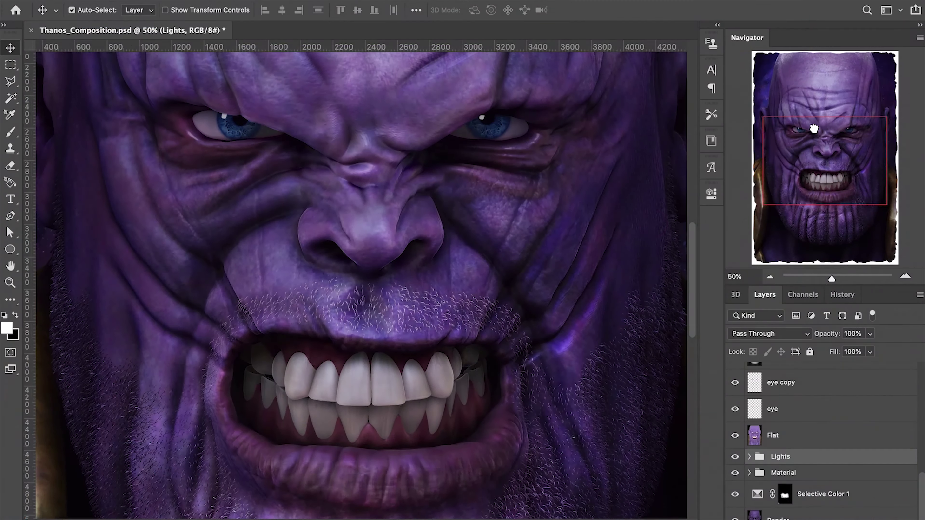
- Switch to Photoshop and examine the face and beard in Thanos_Composition.psd and the matcap layers in the Material group
mouse_move(815, 128)
left_mouse_down()
mouse_move(805, 107)
mouse_move(809, 64)
mouse_move(823, 117)
mouse_move(804, 171)
mouse_move(811, 132)
left_mouse_up()
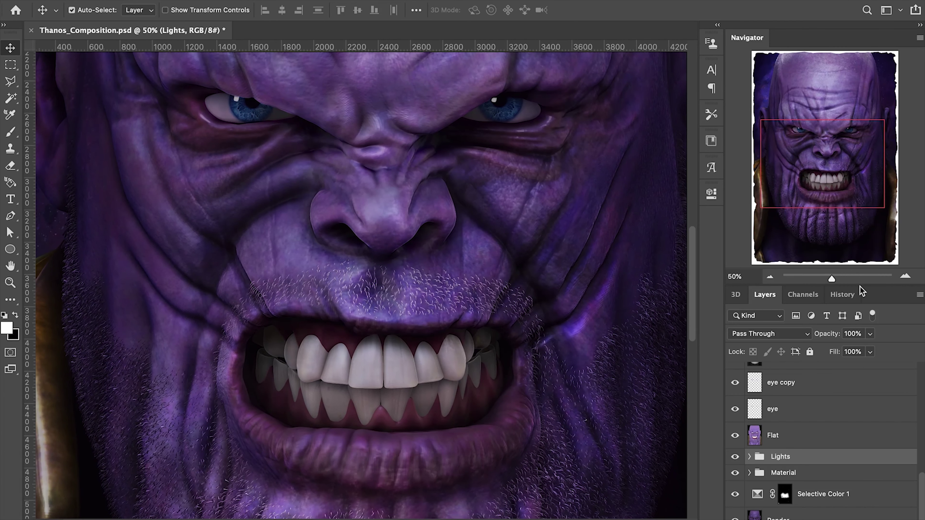
left_click(749, 473)
scroll(919, 486, "down", 5)
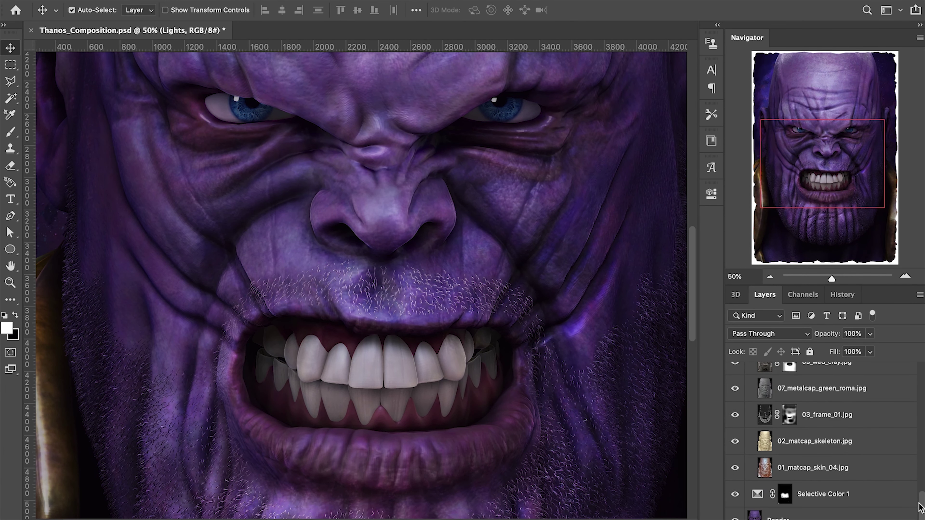
left_click_drag(919, 486, 920, 467)
left_click(749, 413)
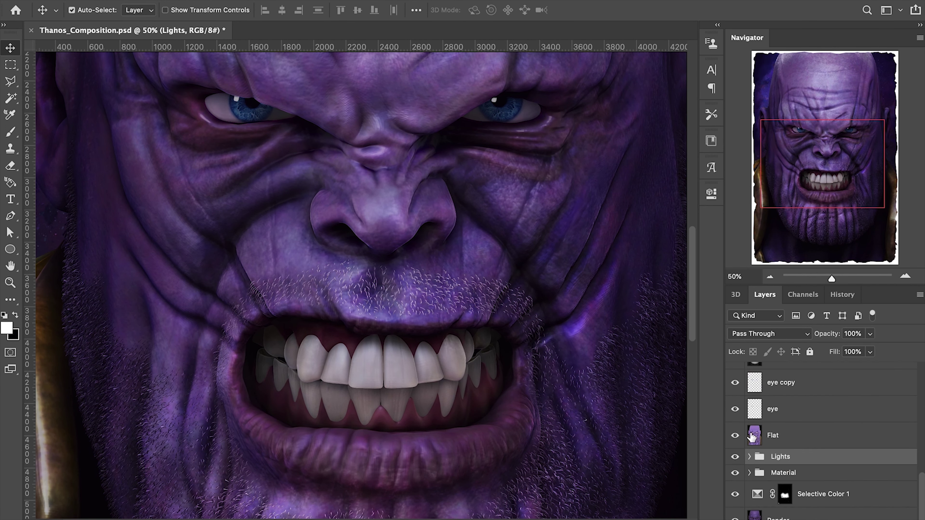